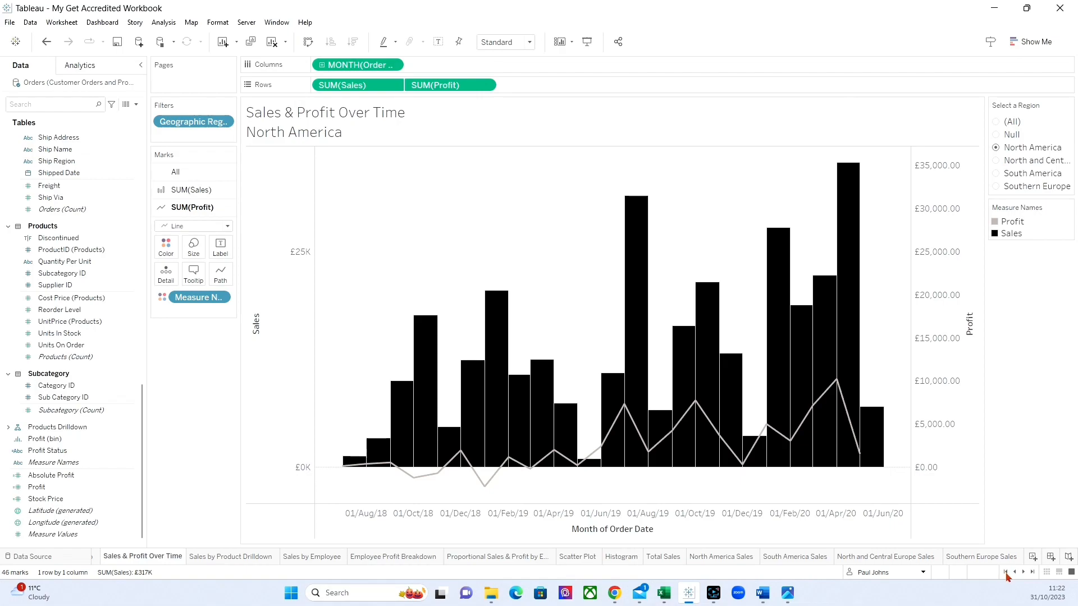
# Step: Add column grand totals to the table on the Orders worksheet and check the total row
pyautogui.click(1005, 572)
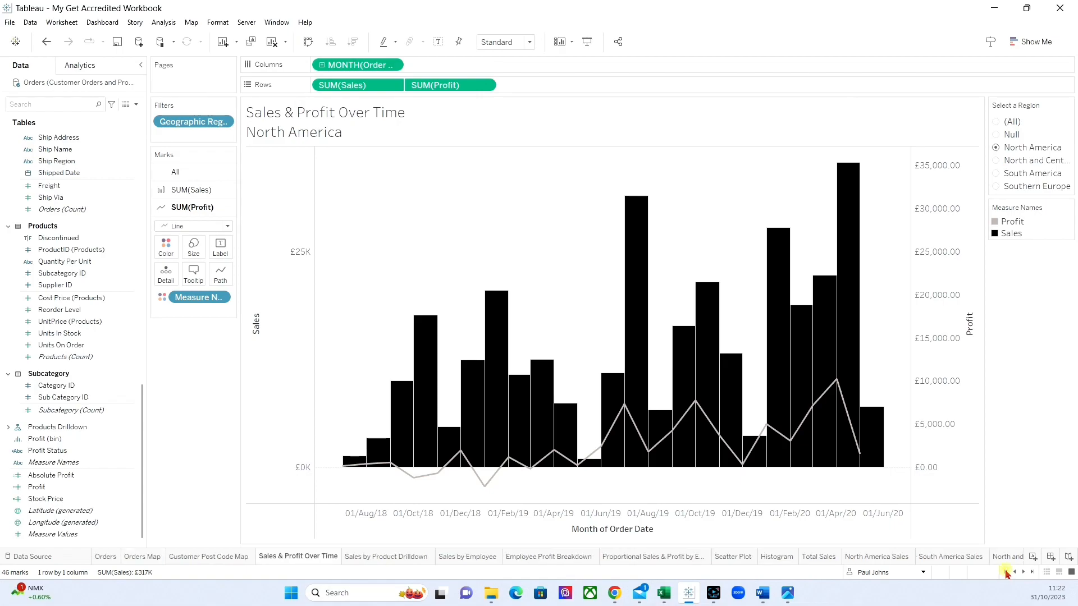
pyautogui.click(105, 558)
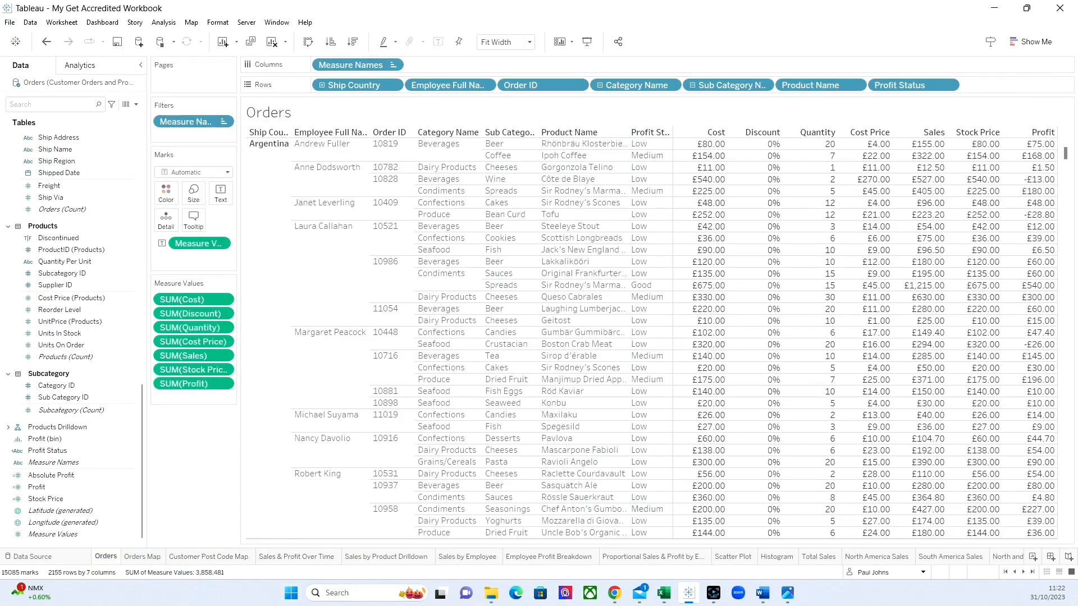
pyautogui.click(83, 66)
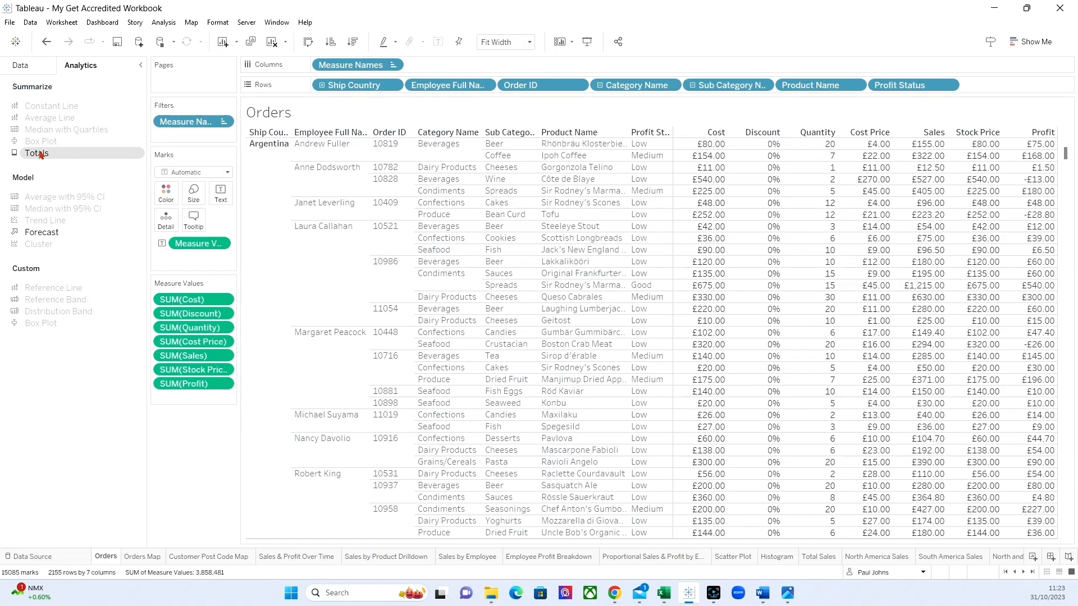
pyautogui.moveTo(40, 155); pyautogui.dragTo(299, 165)
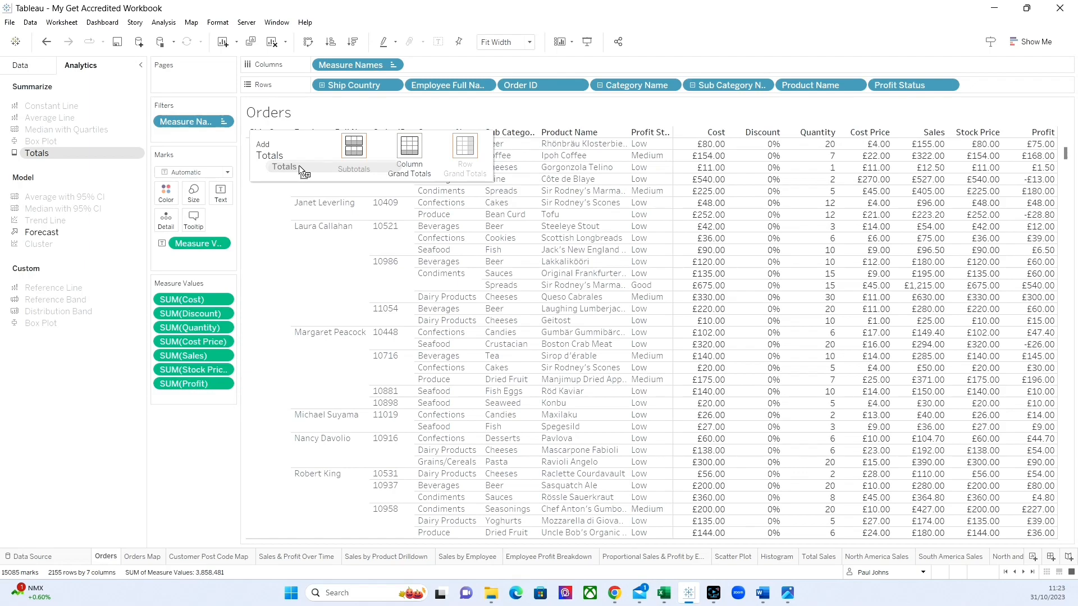
pyautogui.moveTo(298, 166); pyautogui.dragTo(402, 152)
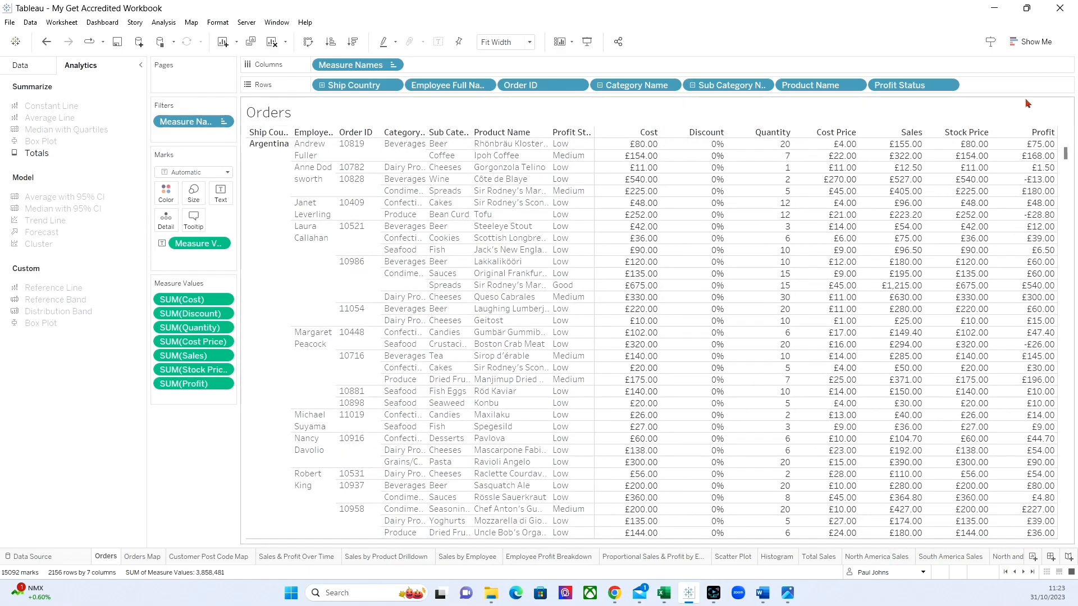
pyautogui.moveTo(1065, 152); pyautogui.dragTo(1066, 525)
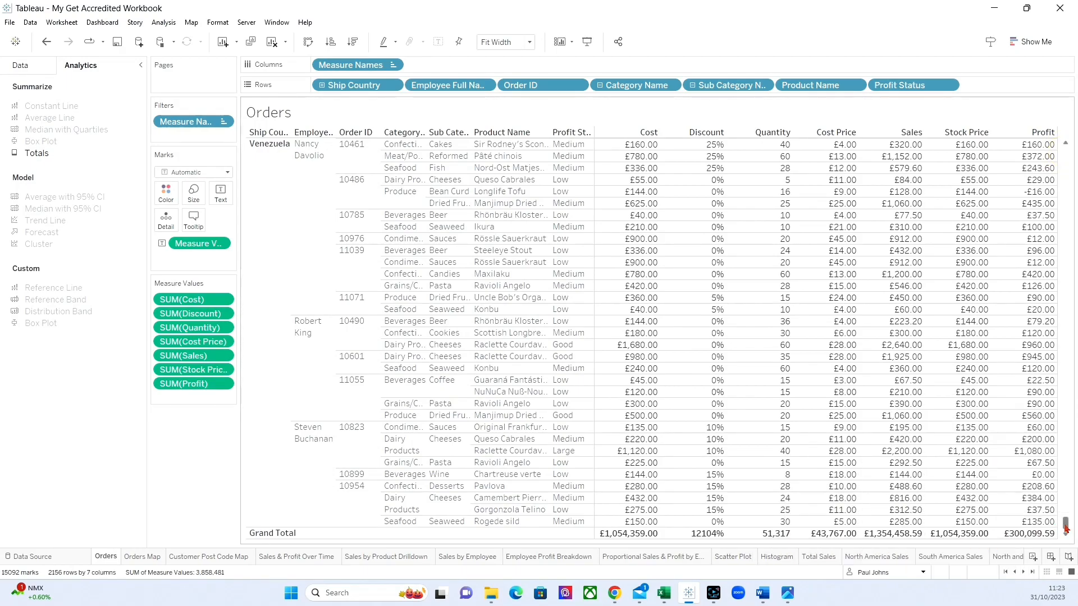
pyautogui.moveTo(1066, 528); pyautogui.dragTo(1065, 151)
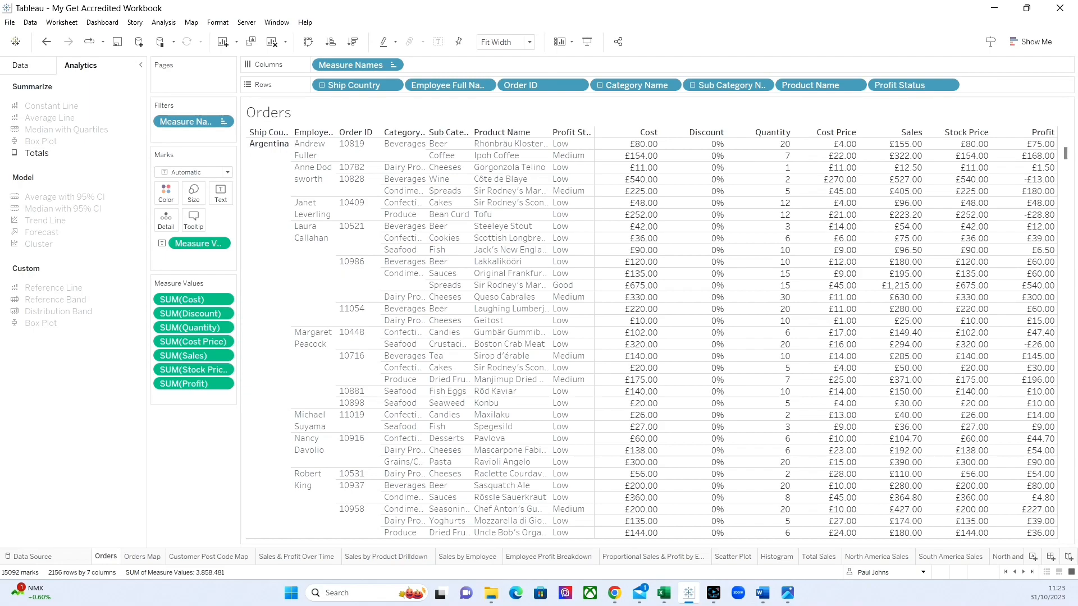
# Step: Move the column totals to the top of the Orders table
pyautogui.click(164, 23)
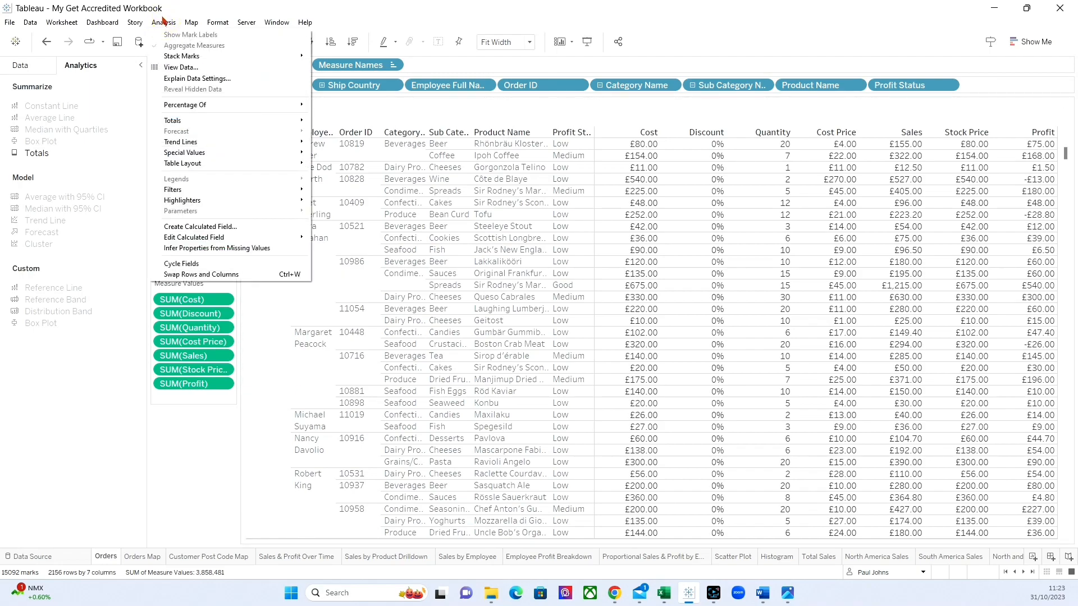
pyautogui.moveTo(214, 121)
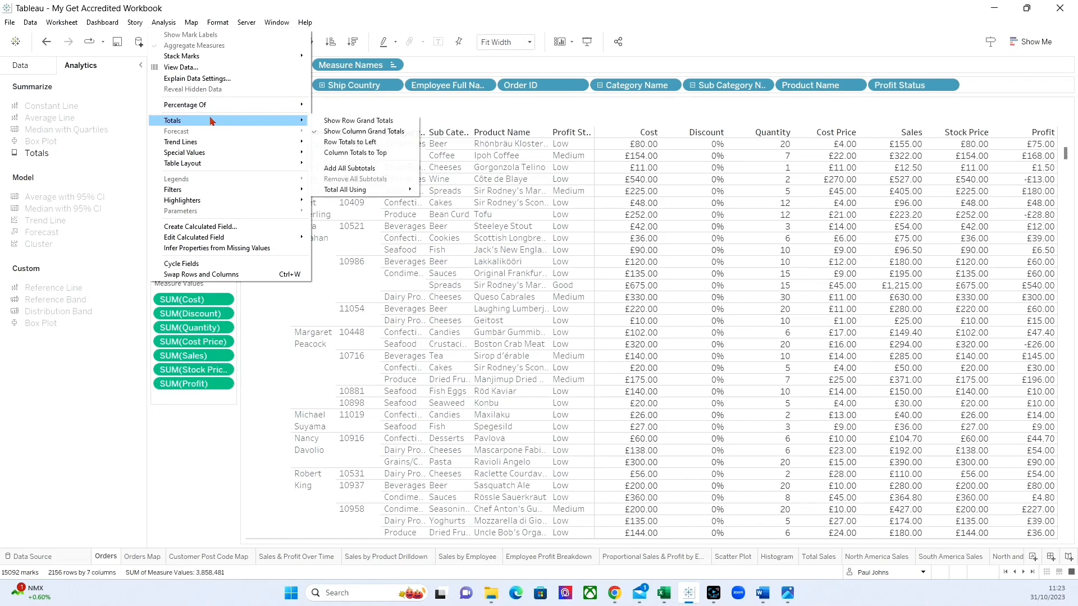
pyautogui.click(342, 153)
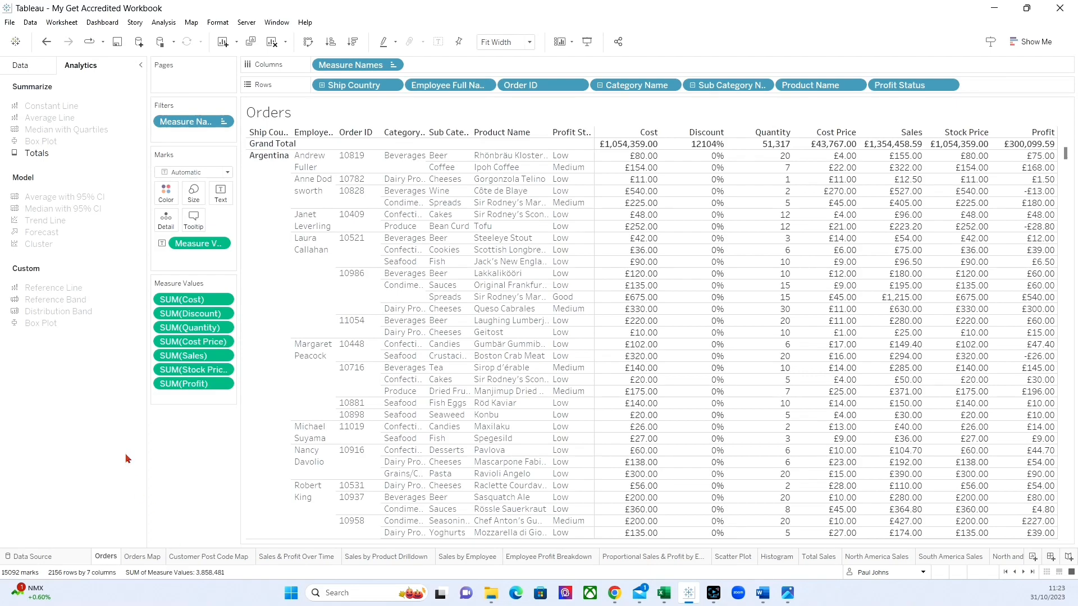
# Step: Change the aggregation of the Discount measure in the Orders table from sum to average
pyautogui.moveTo(719, 149)
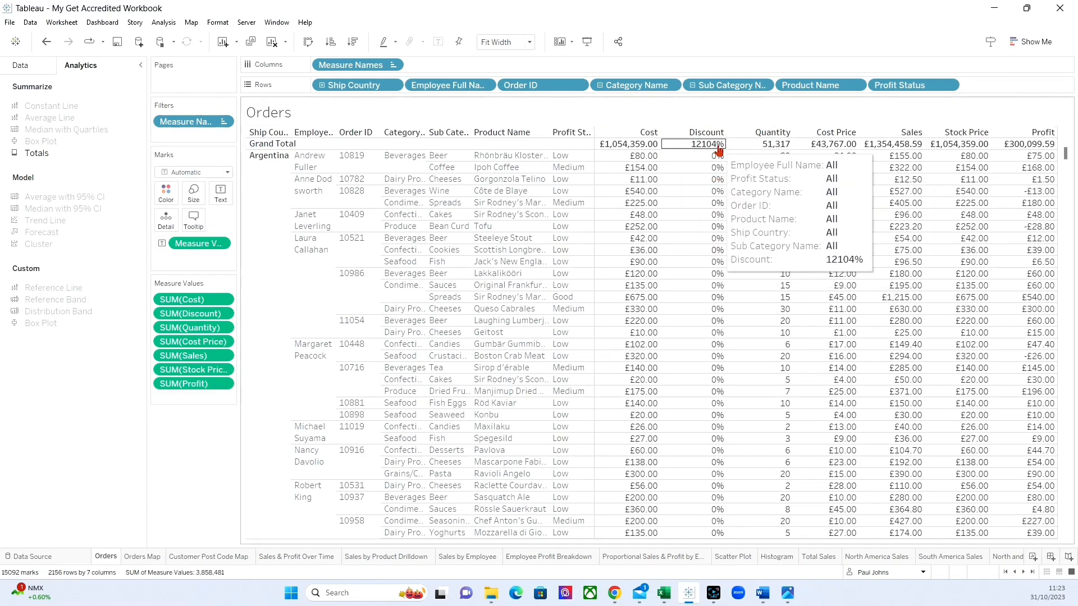
pyautogui.rightClick(211, 317)
pyautogui.moveTo(241, 391)
pyautogui.click(312, 401)
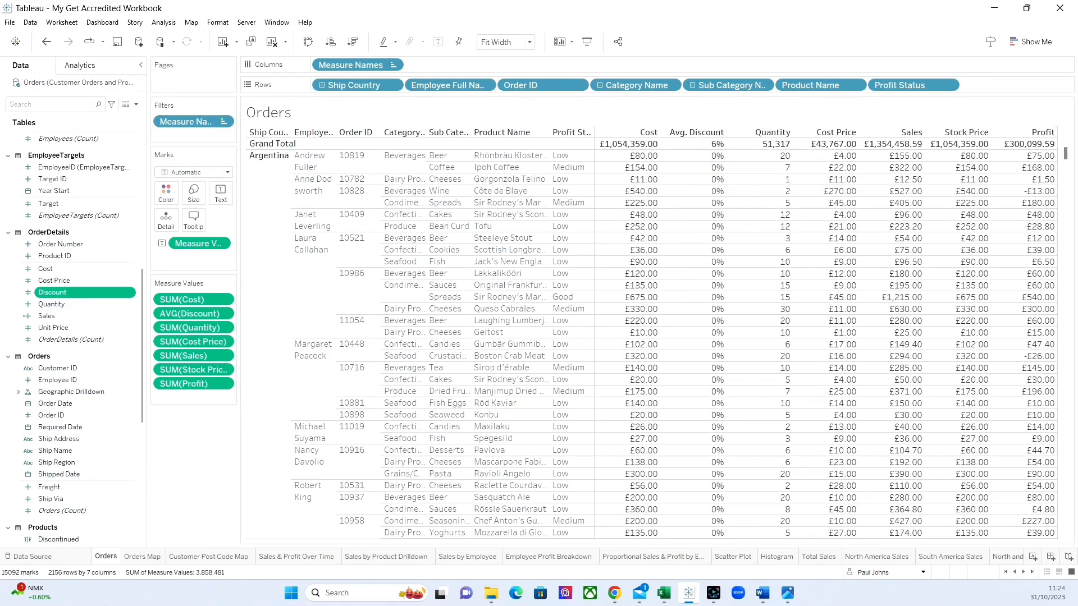
pyautogui.click(82, 64)
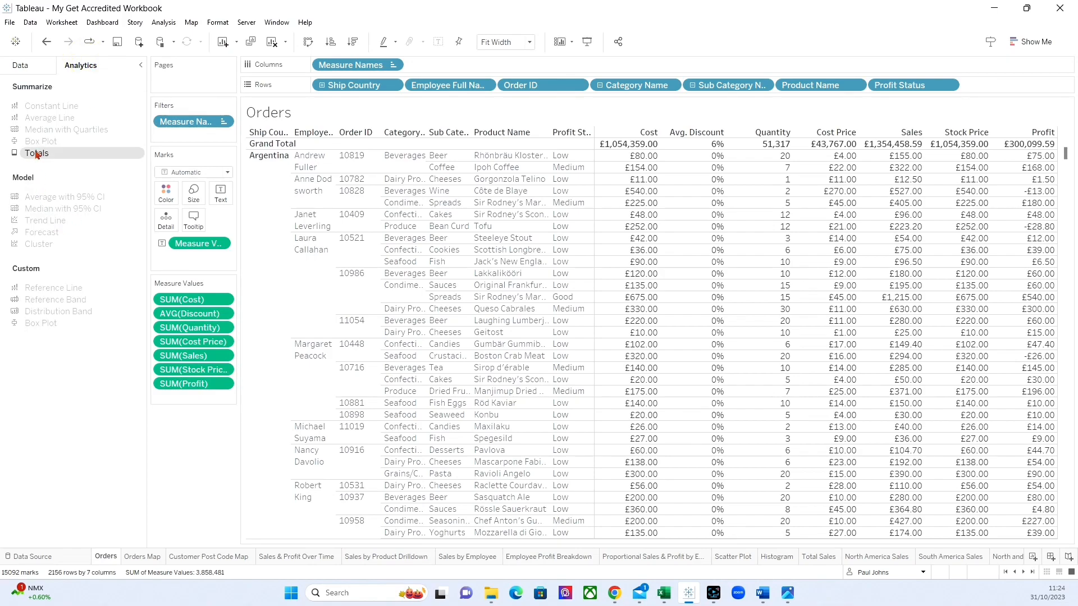
pyautogui.click(45, 66)
pyautogui.click(166, 24)
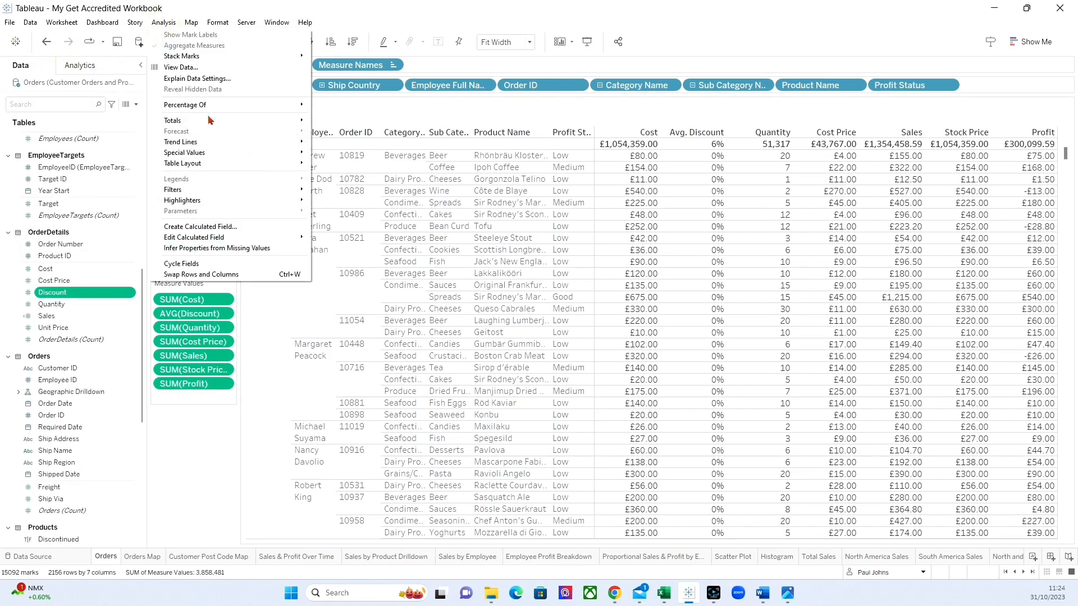
pyautogui.moveTo(208, 124)
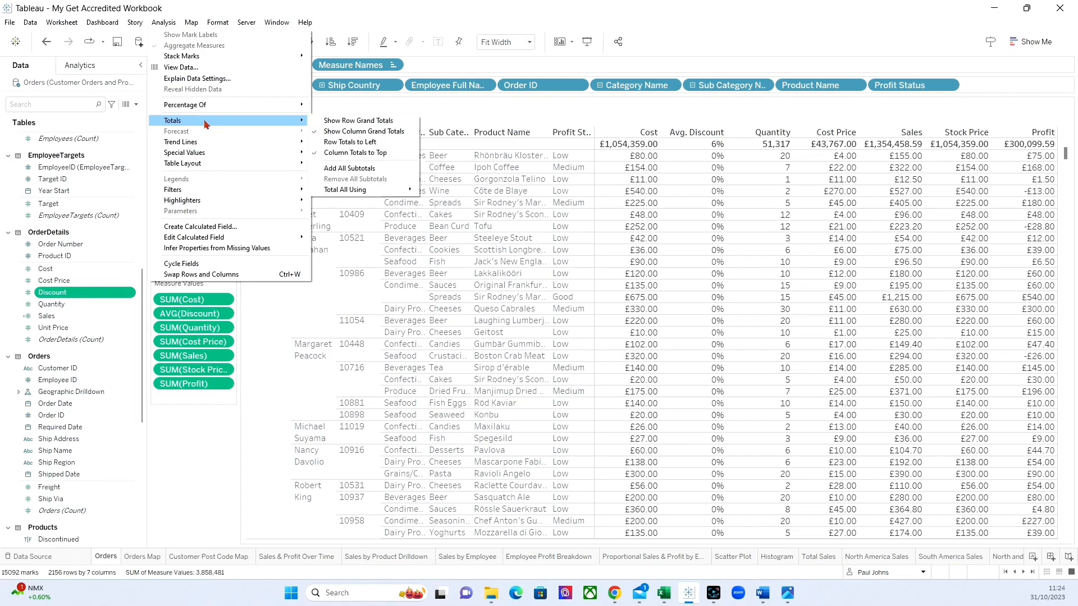
pyautogui.click(184, 478)
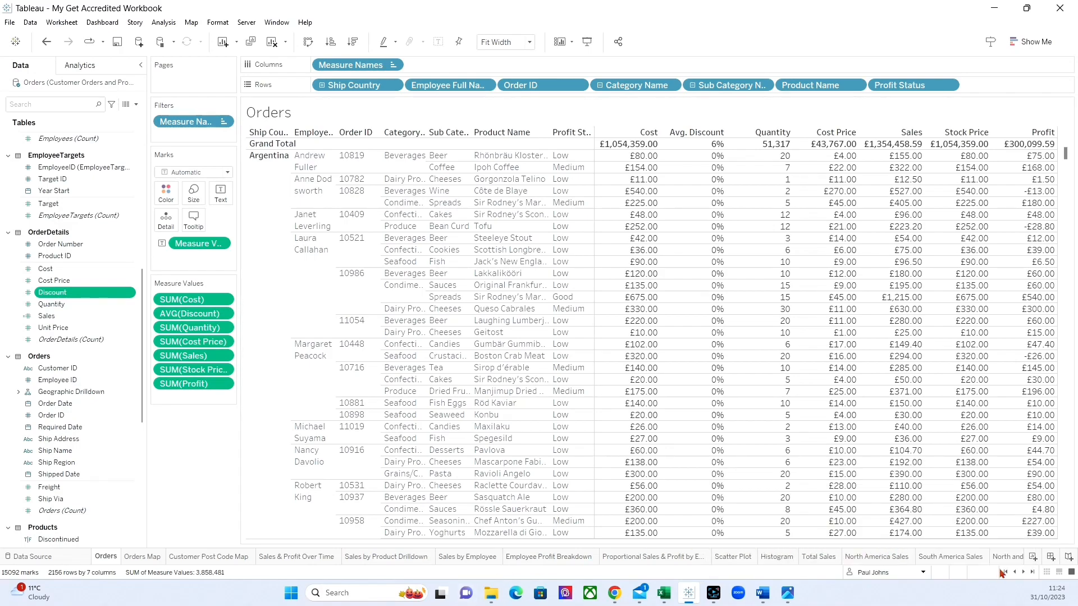
# Step: Create a new worksheet and name it Highlight Table
pyautogui.click(1033, 557)
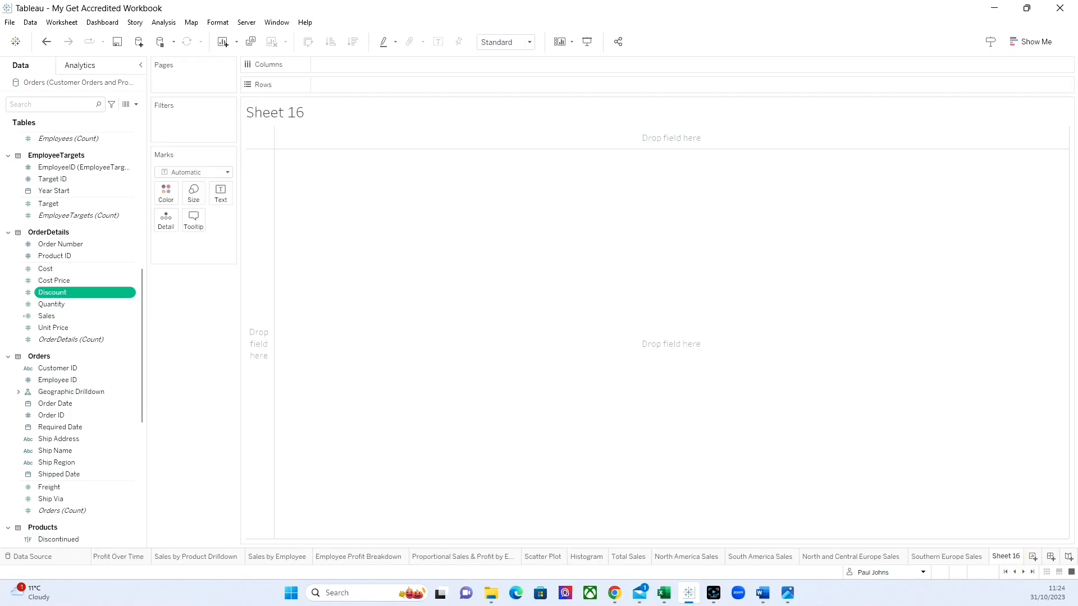
pyautogui.doubleClick(1000, 556)
pyautogui.write('Highlight Table')
pyautogui.press('Return')
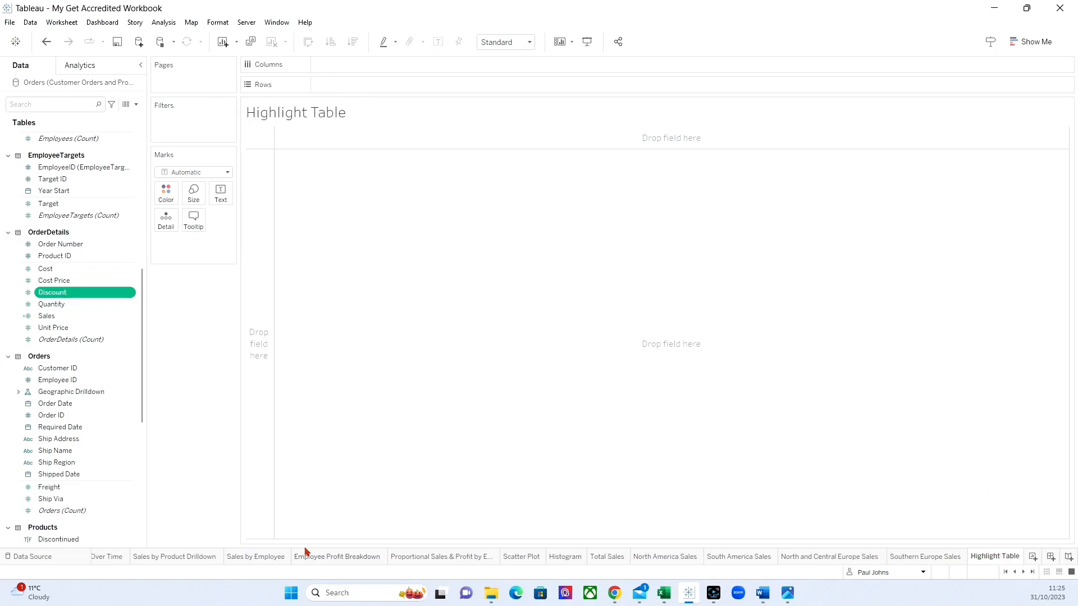
# Step: Show the Profit measure as text in the Highlight Table worksheet
pyautogui.scroll(-5, 97, 281)
pyautogui.scroll(-3, 95, 284)
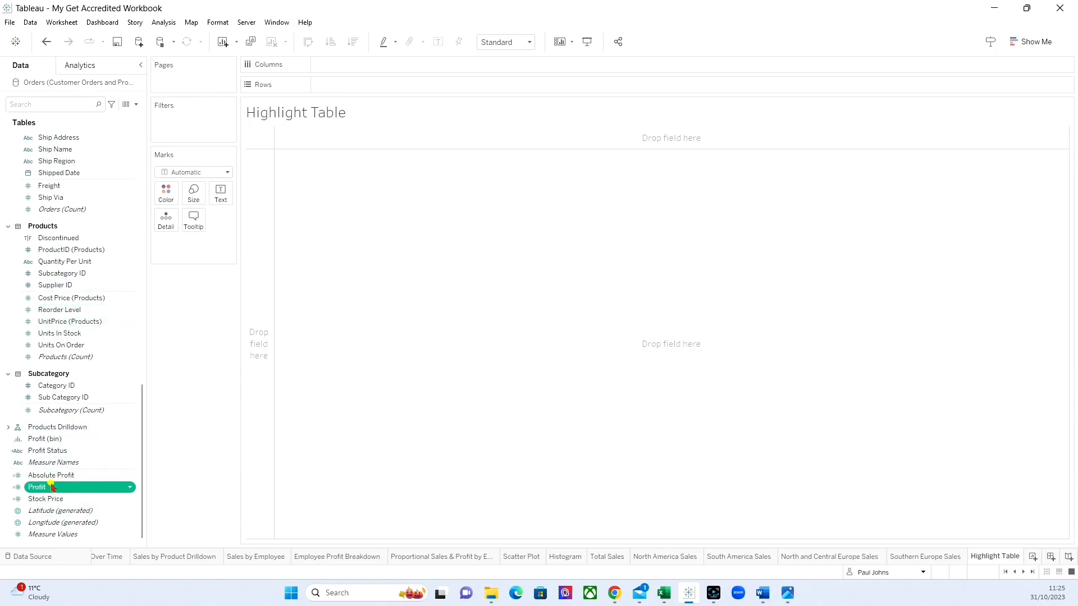
pyautogui.moveTo(51, 487); pyautogui.dragTo(221, 193)
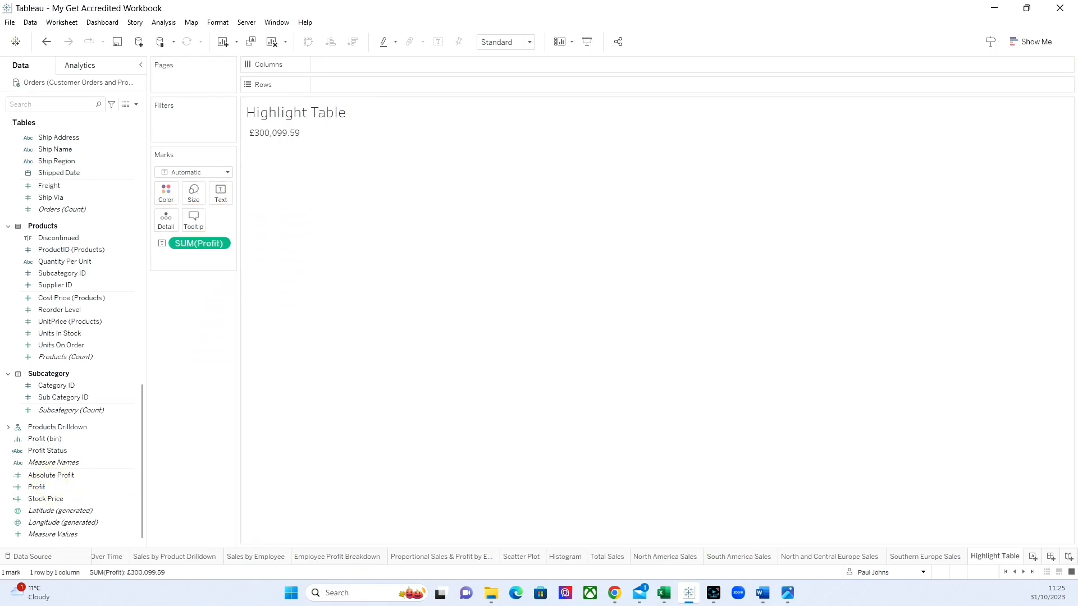
# Step: Break profit down by Order Date across the columns, expanding the years into quarters
pyautogui.scroll(8, 79, 427)
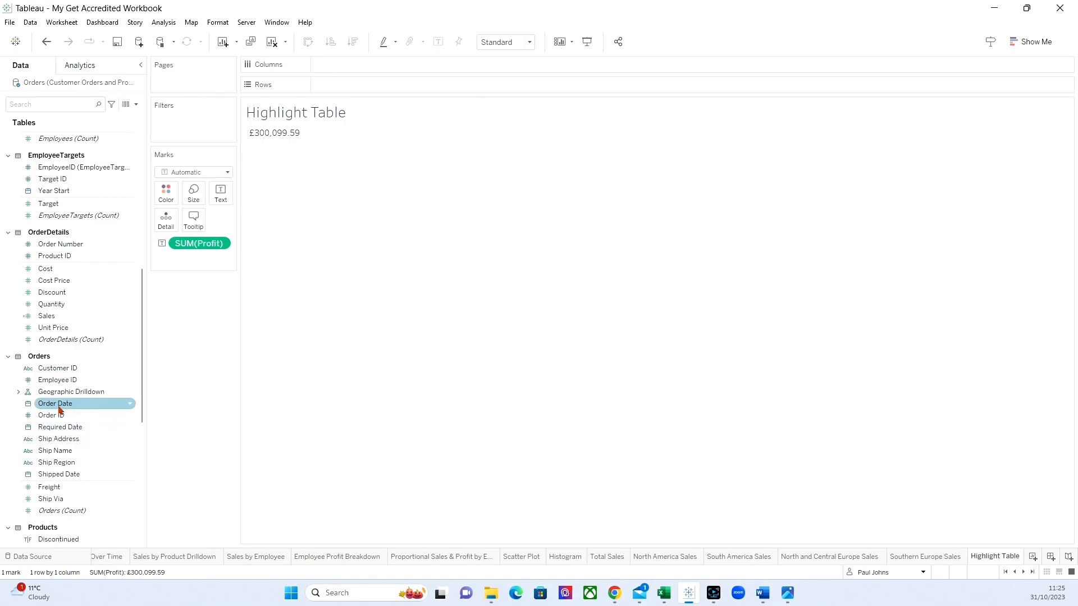
pyautogui.moveTo(58, 408); pyautogui.dragTo(346, 66)
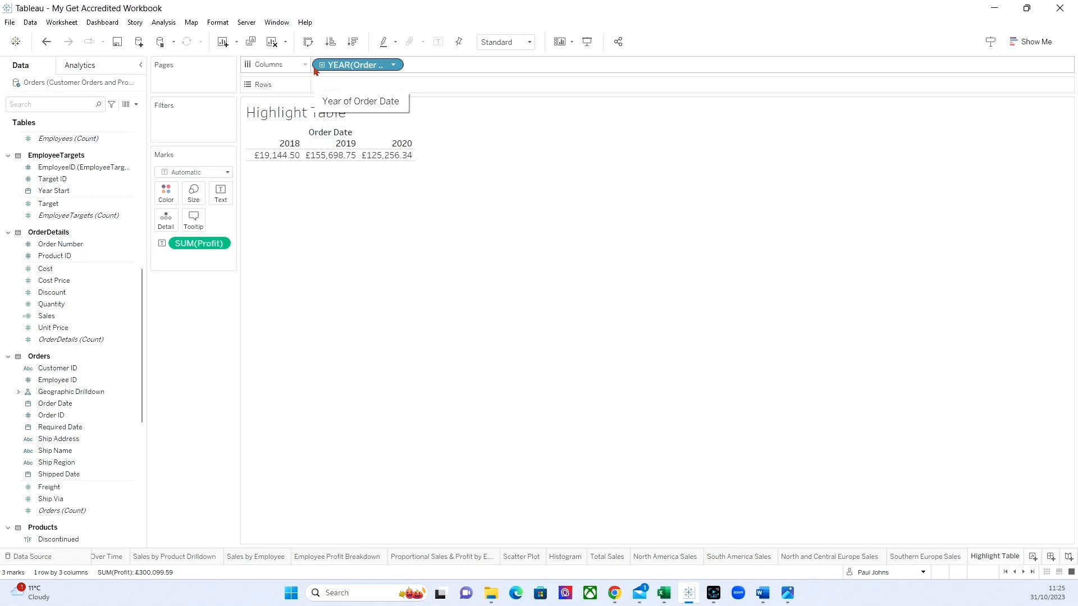
pyautogui.click(322, 65)
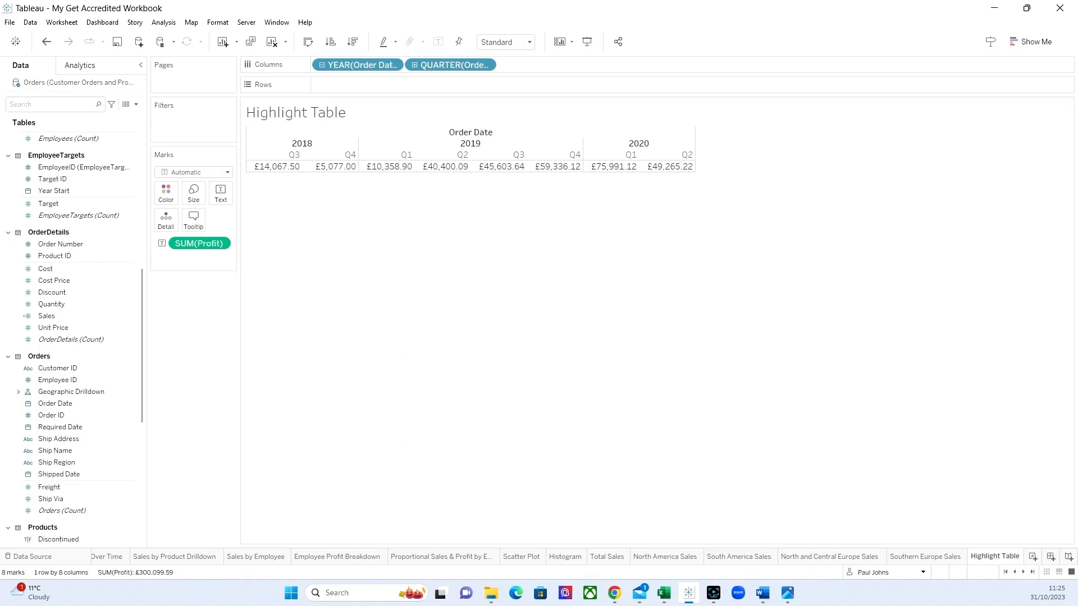
# Step: List Employee Full Name in the rows and exclude the No Employee in Data entry
pyautogui.scroll(5, 67, 368)
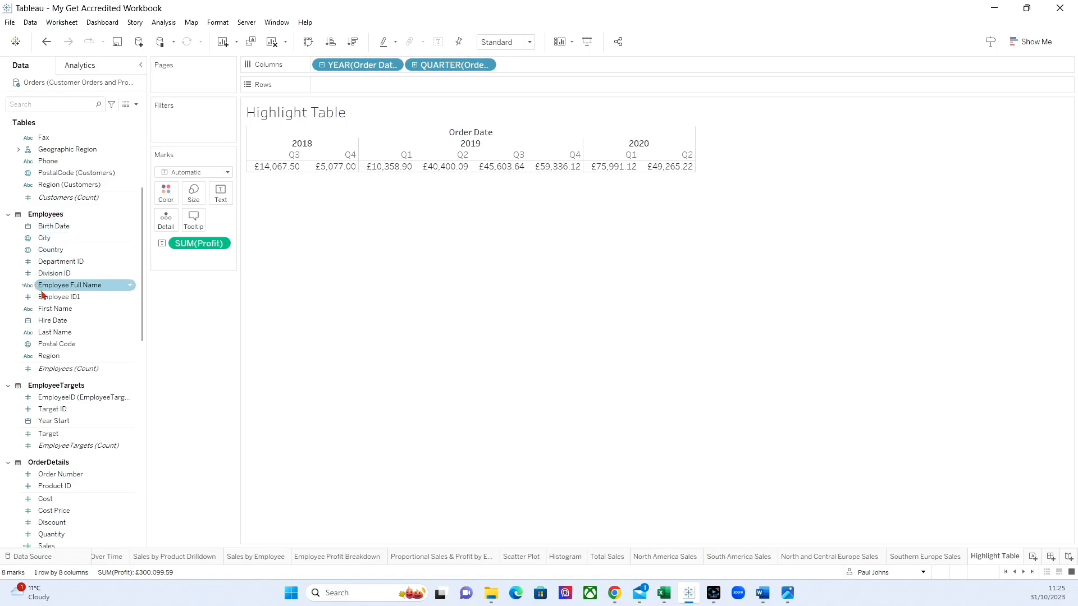
pyautogui.moveTo(67, 285); pyautogui.dragTo(359, 85)
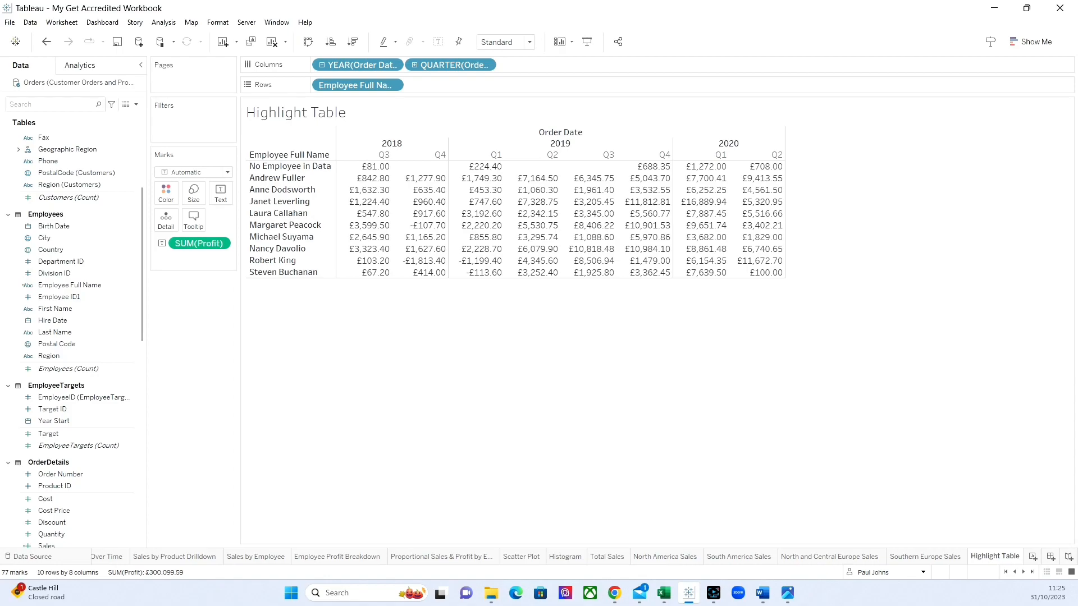
pyautogui.rightClick(303, 169)
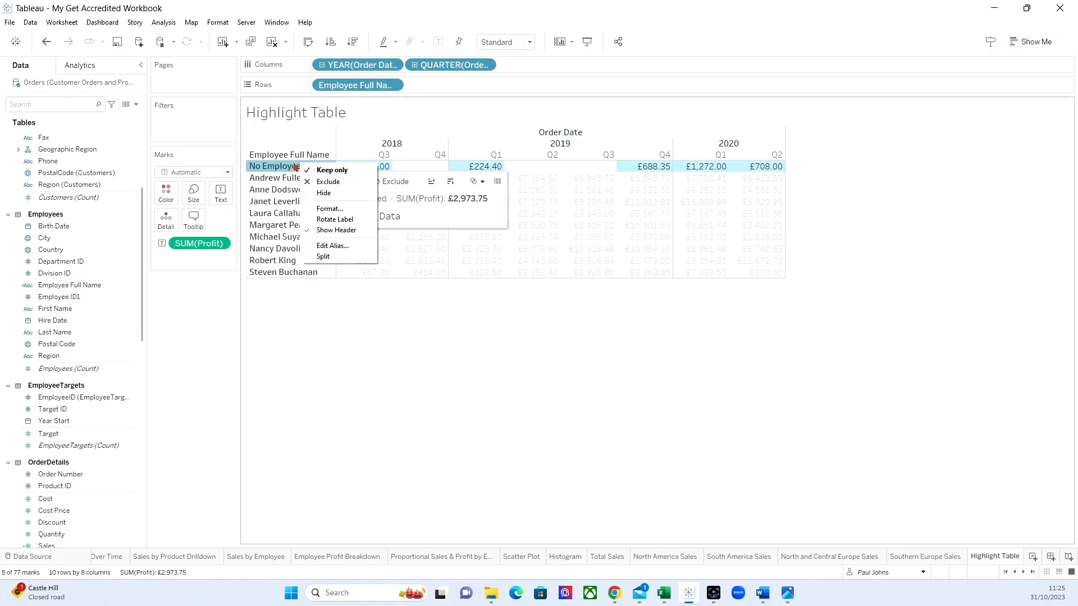
pyautogui.click(326, 181)
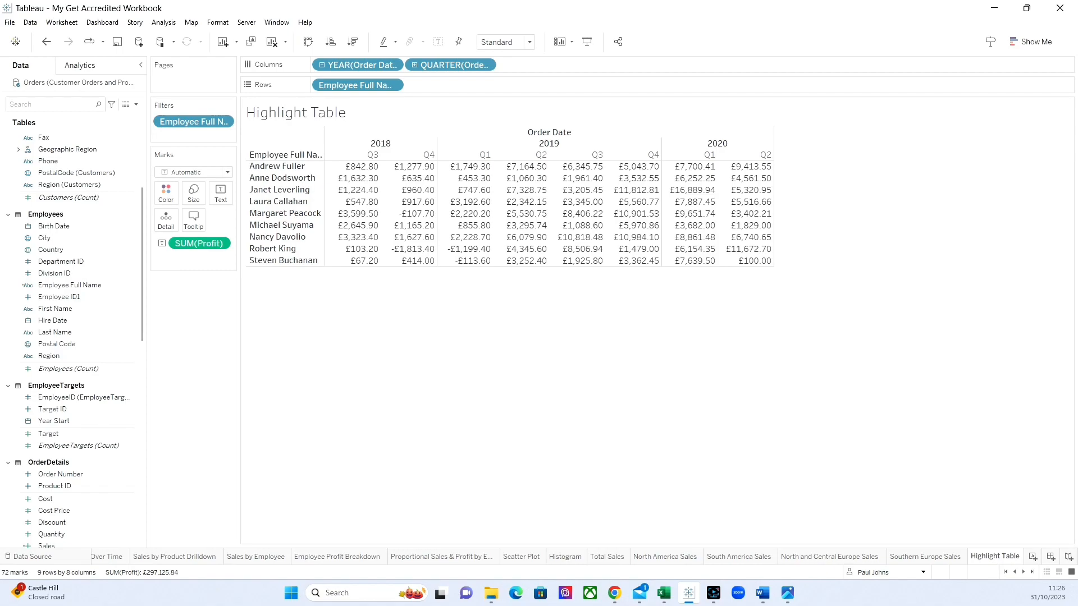
# Step: Add subtotals plus row and column grand totals to the employee profit table
pyautogui.click(79, 66)
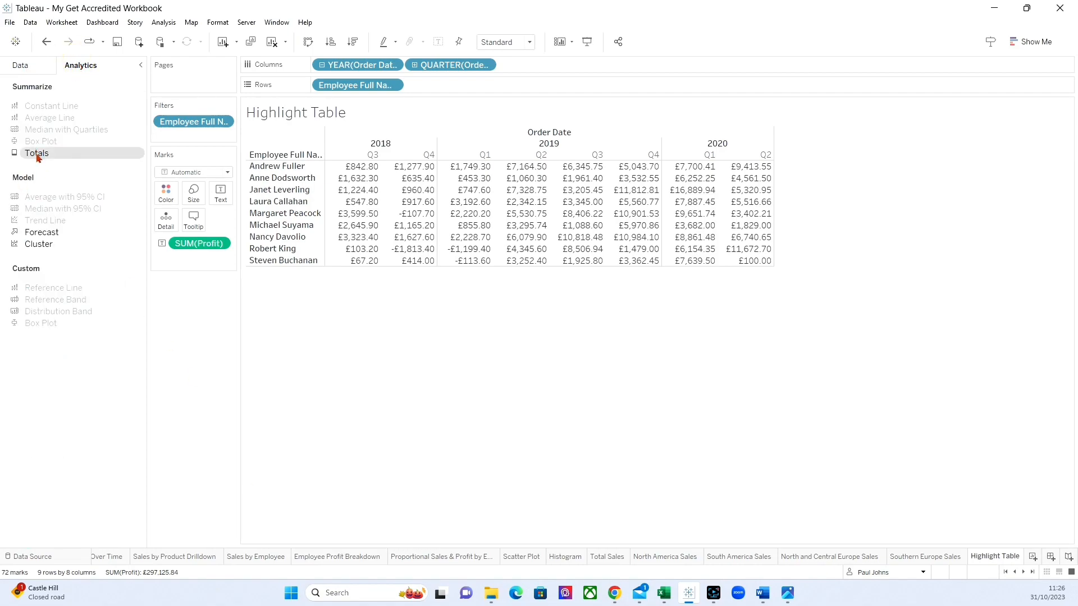
pyautogui.click(158, 22)
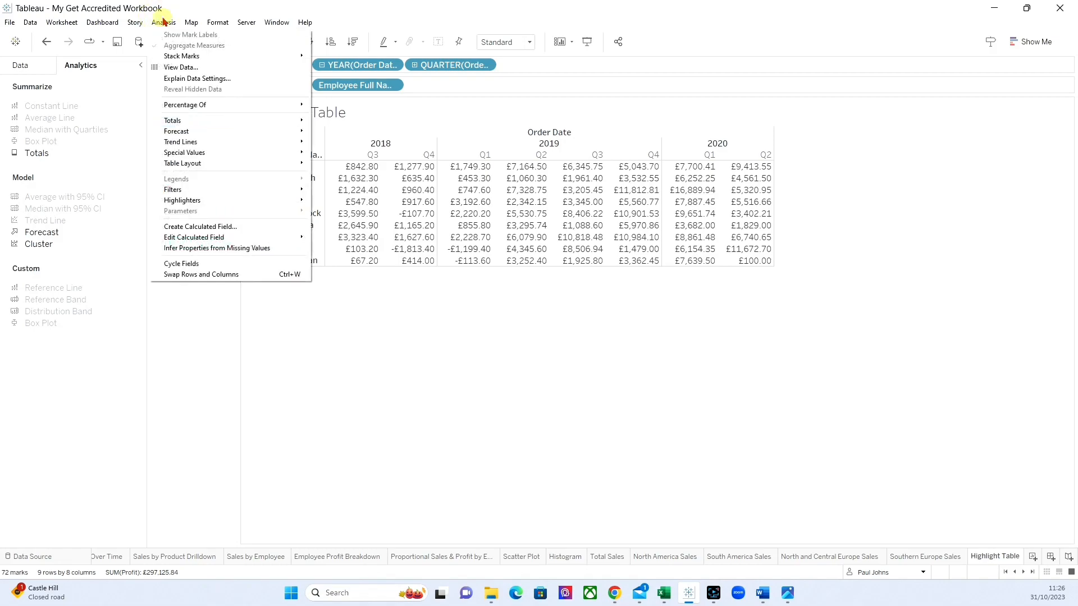
pyautogui.moveTo(173, 121)
pyautogui.click(218, 481)
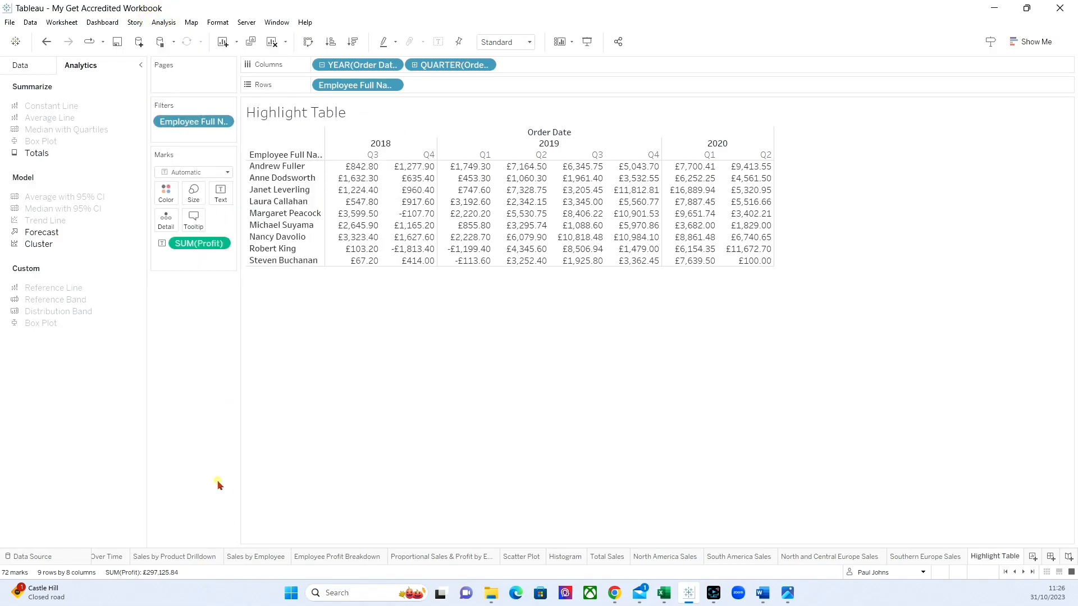
pyautogui.doubleClick(37, 154)
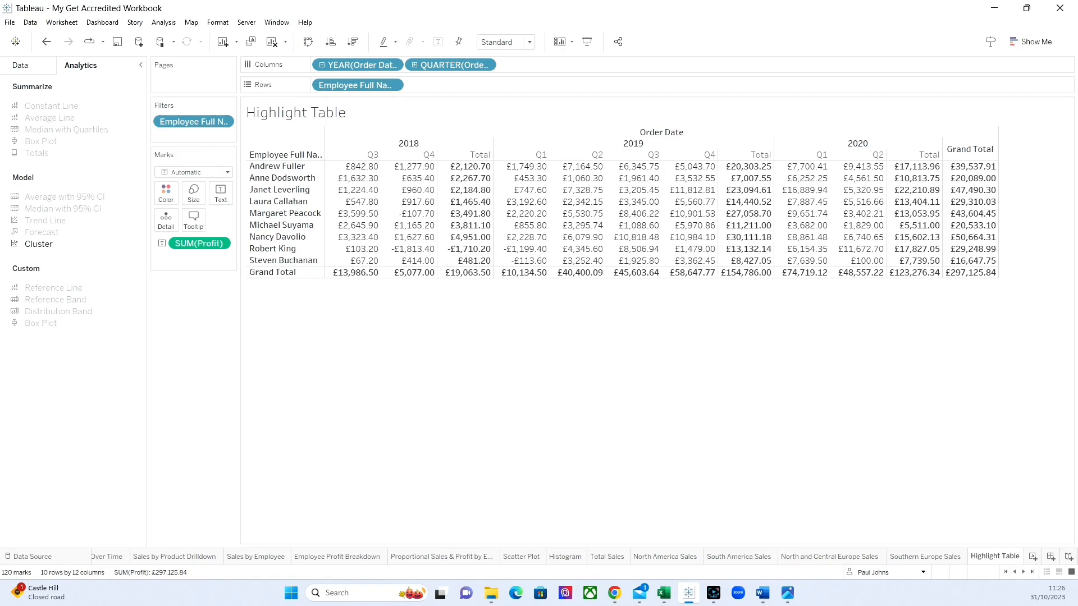
# Step: Turn off the row grand totals in the employee profit table
pyautogui.click(161, 22)
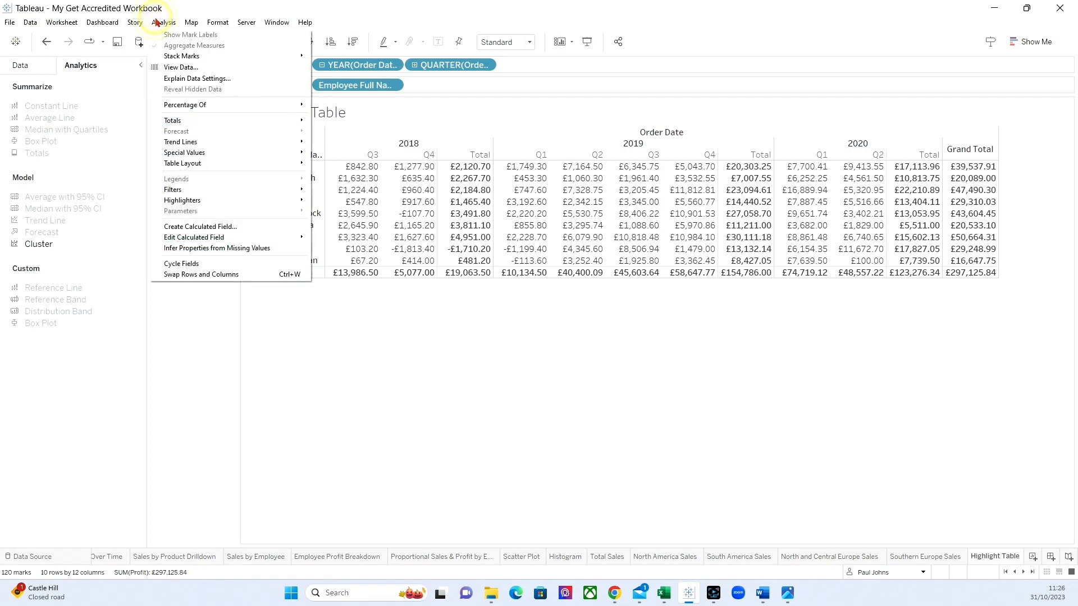
pyautogui.moveTo(182, 121)
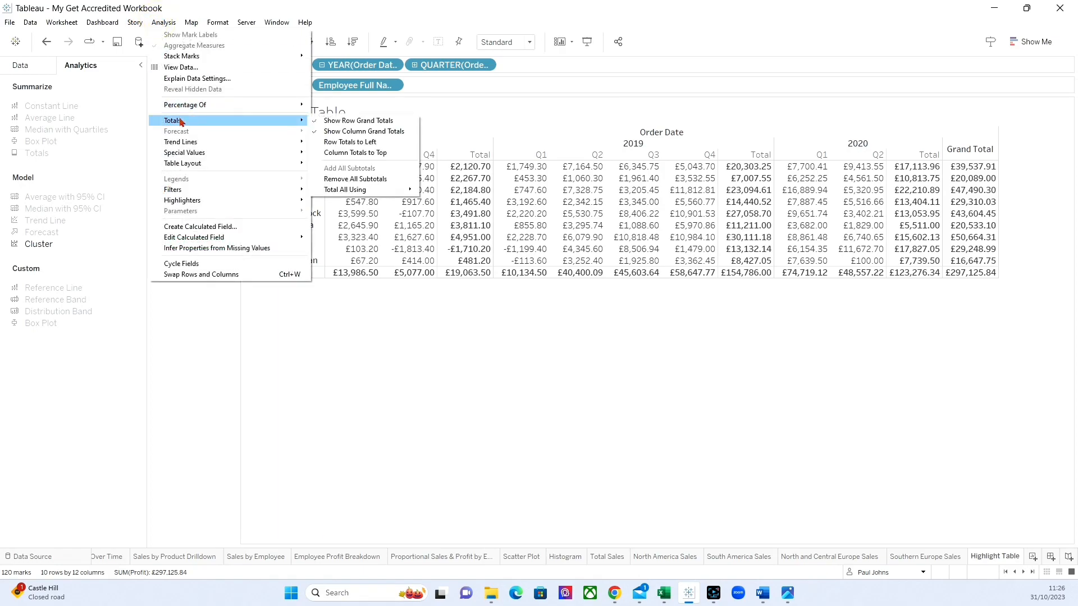
pyautogui.click(362, 122)
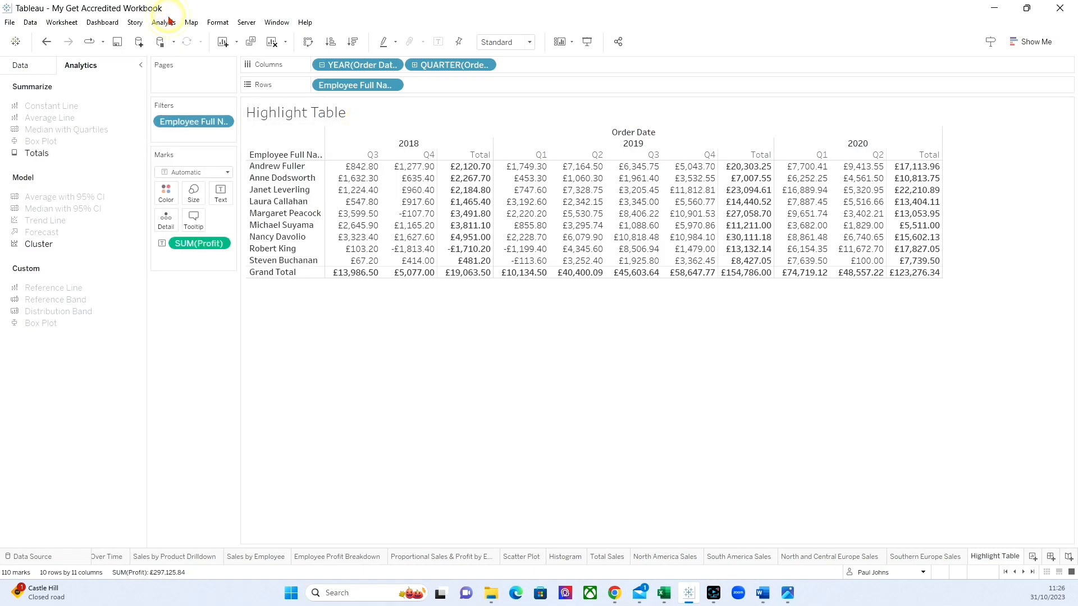
# Step: Turn off the column grand totals and remove all subtotals from the employee profit table
pyautogui.click(169, 22)
pyautogui.moveTo(226, 125)
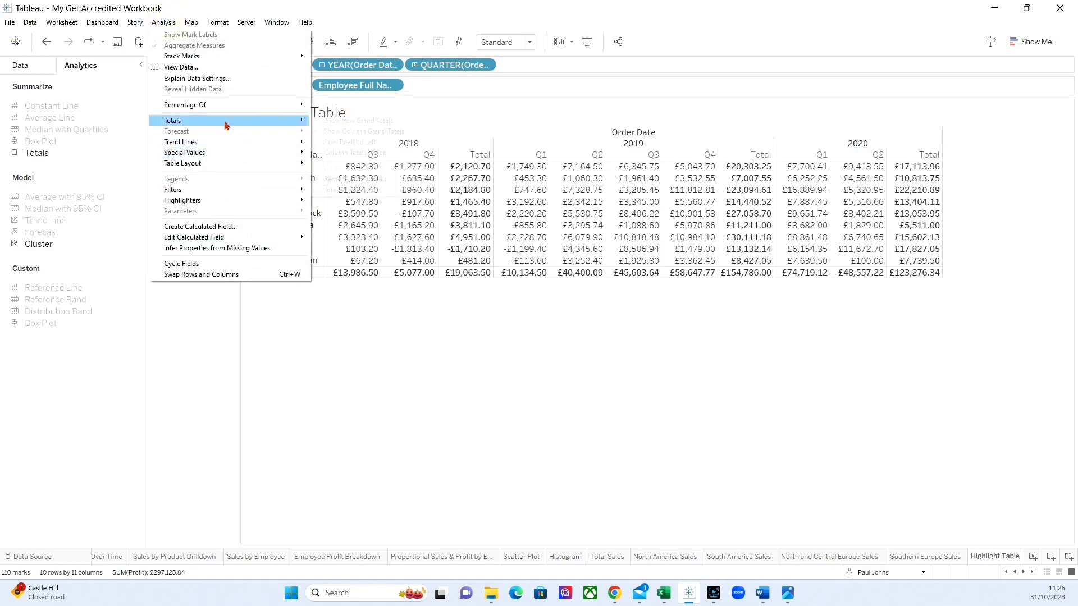
pyautogui.click(365, 131)
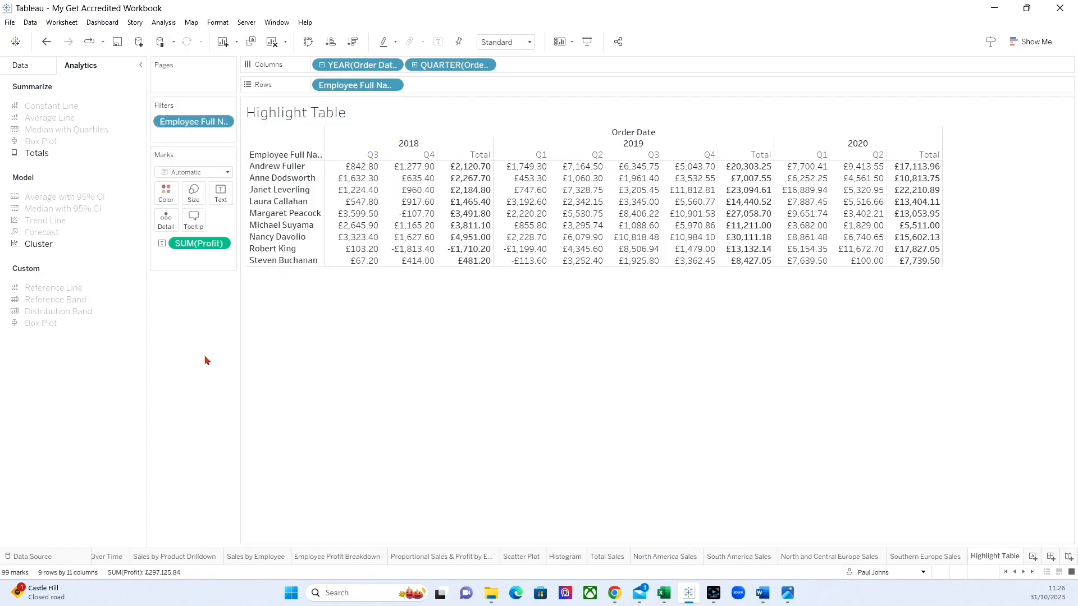
pyautogui.click(163, 23)
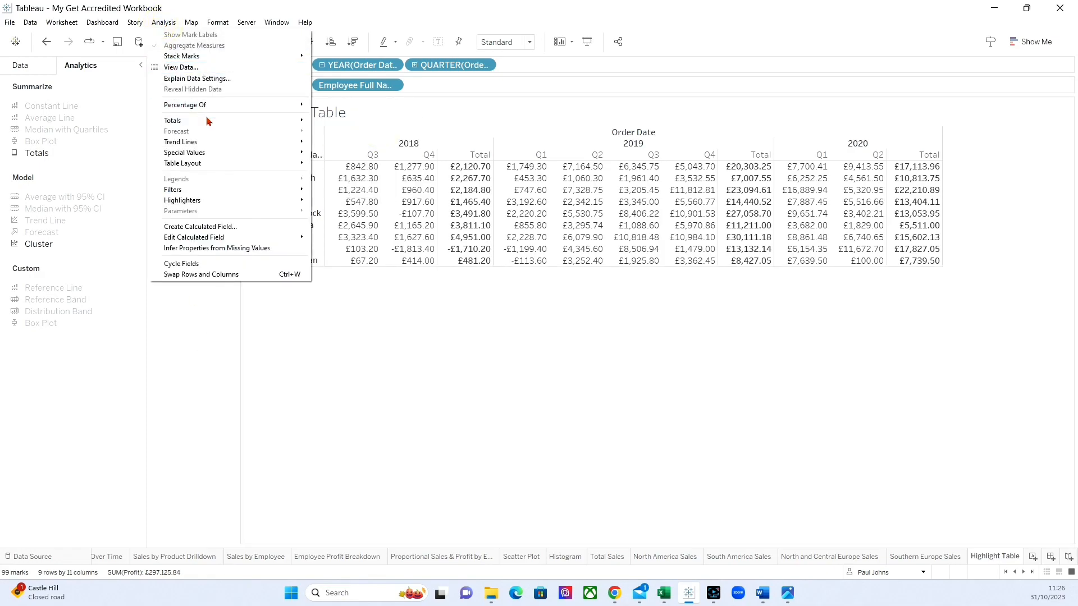
pyautogui.moveTo(208, 120)
pyautogui.click(364, 179)
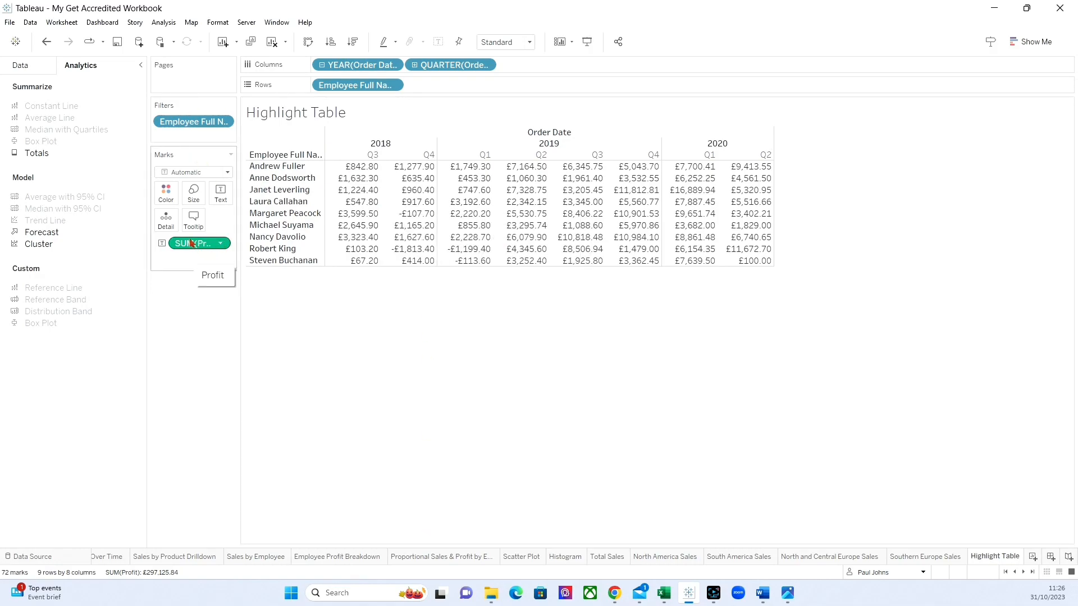
# Step: Colour the table by SUM(Profit) while keeping profit as the label, and change the mark type to Square
pyautogui.moveTo(191, 243); pyautogui.dragTo(169, 195)
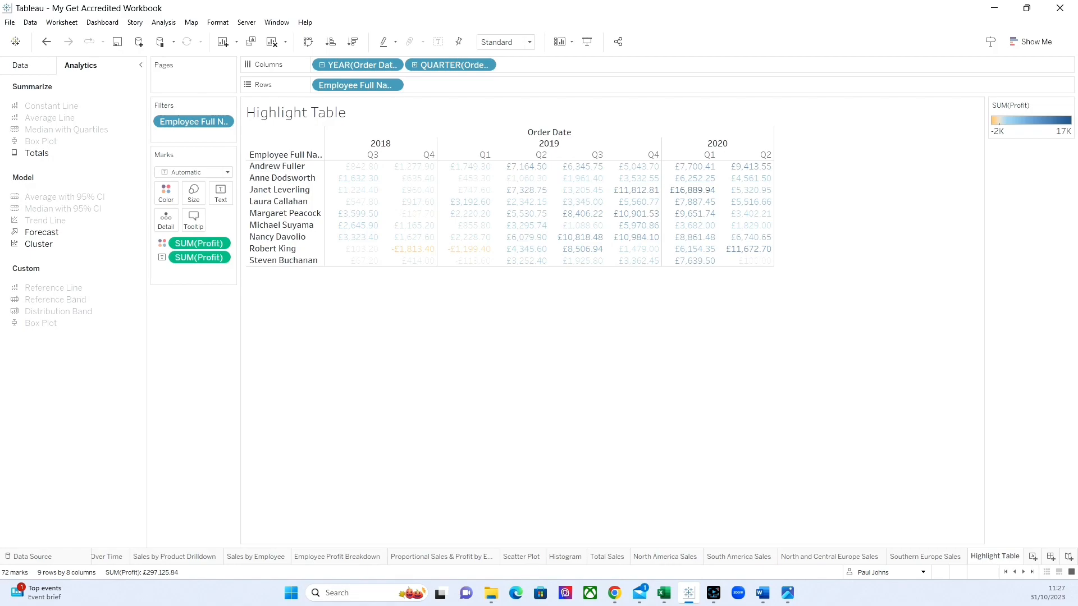
pyautogui.click(228, 172)
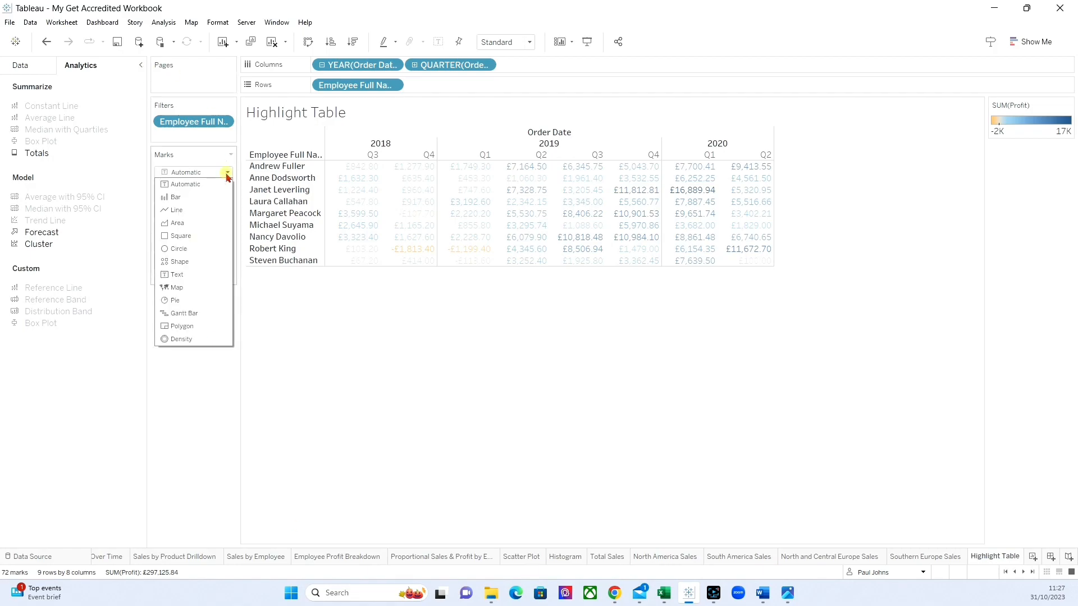
pyautogui.click(189, 237)
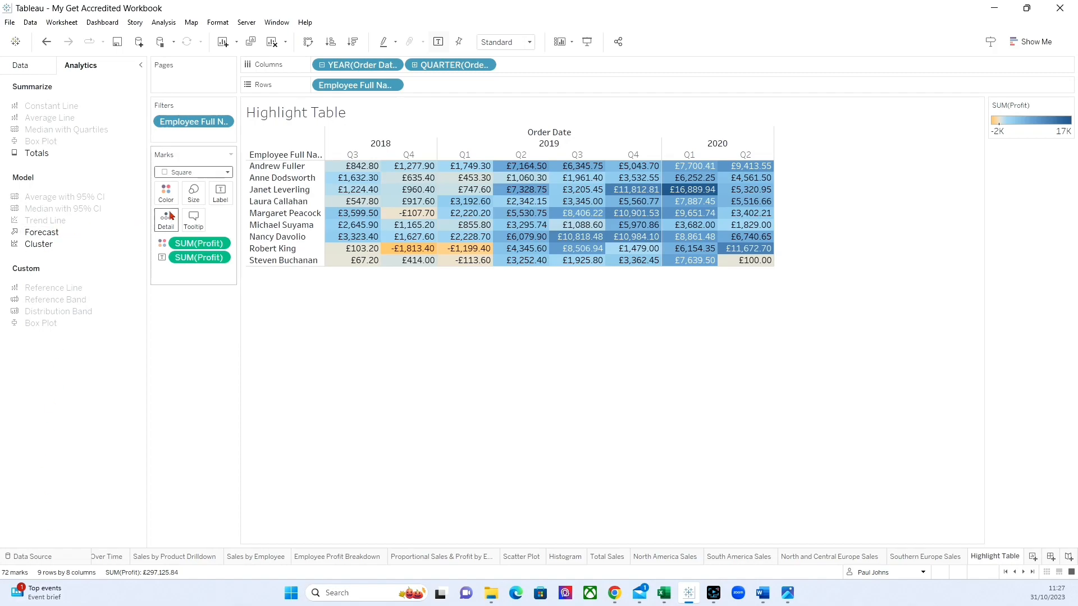
# Step: Give the square marks a white border
pyautogui.click(166, 192)
pyautogui.click(207, 289)
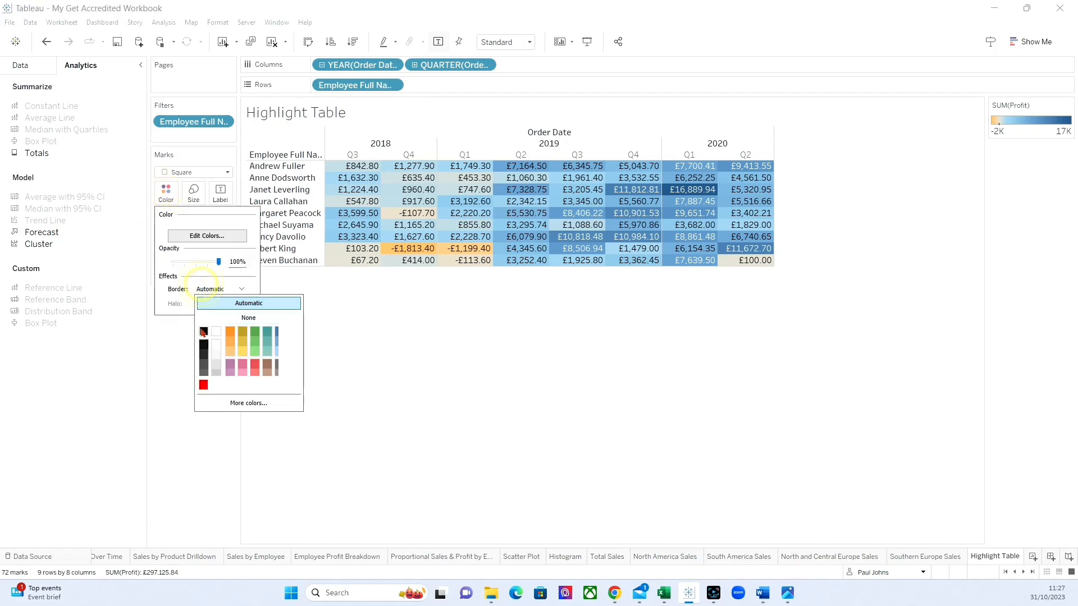
pyautogui.click(216, 331)
pyautogui.click(172, 423)
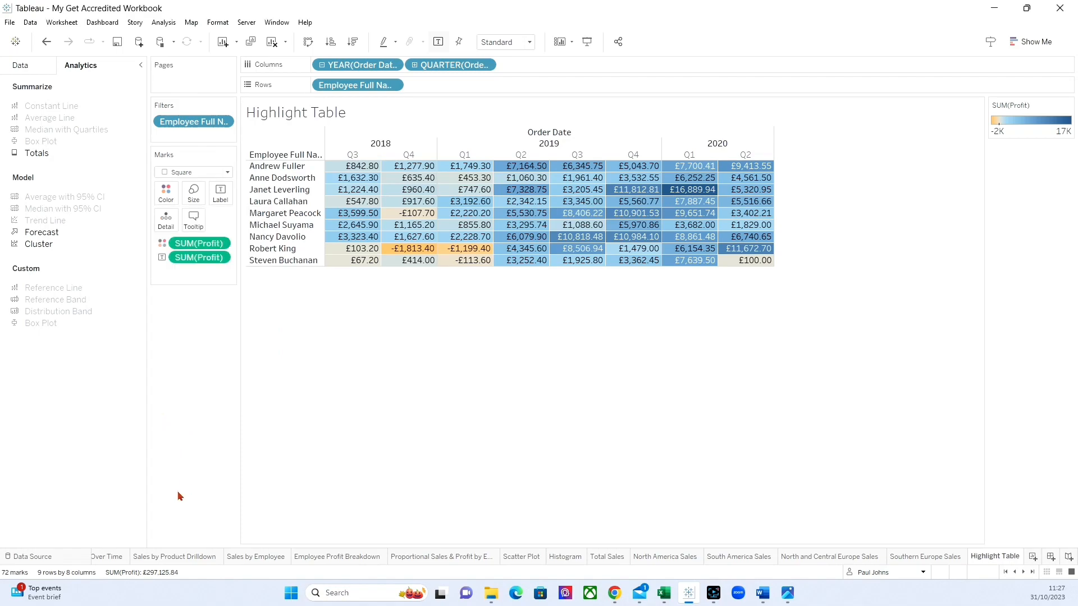
# Step: Change the profit colours to the Red-Black Diverging palette using the full color range
pyautogui.click(167, 192)
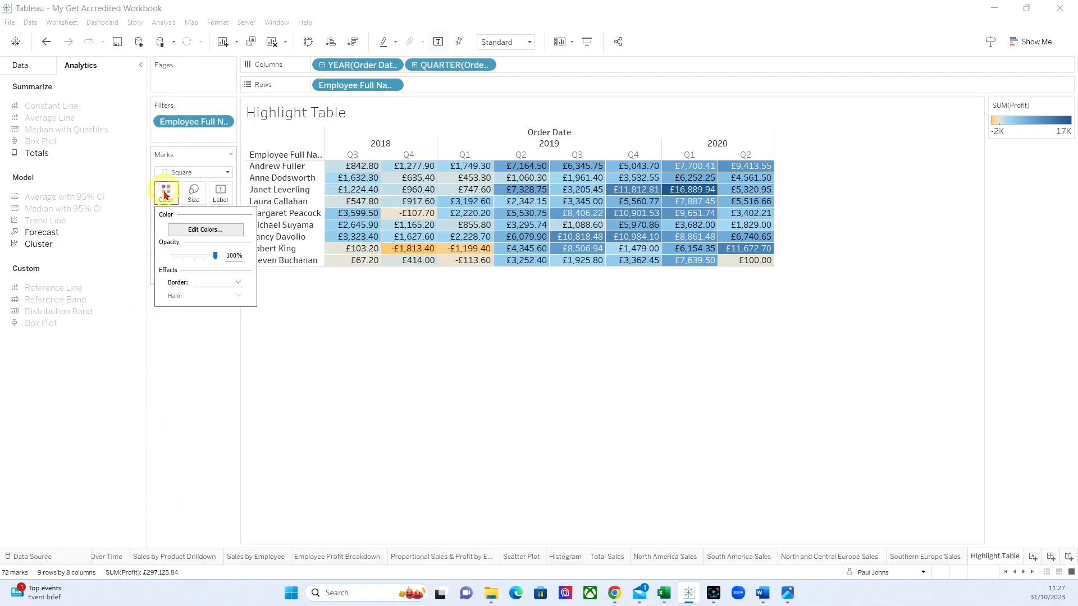
pyautogui.click(230, 230)
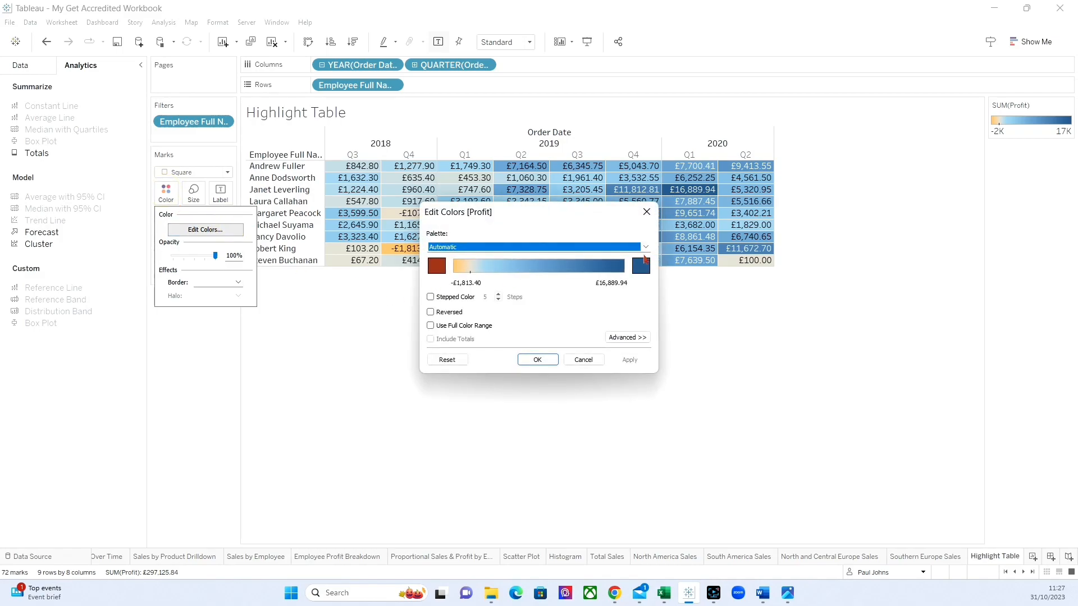
pyautogui.click(646, 247)
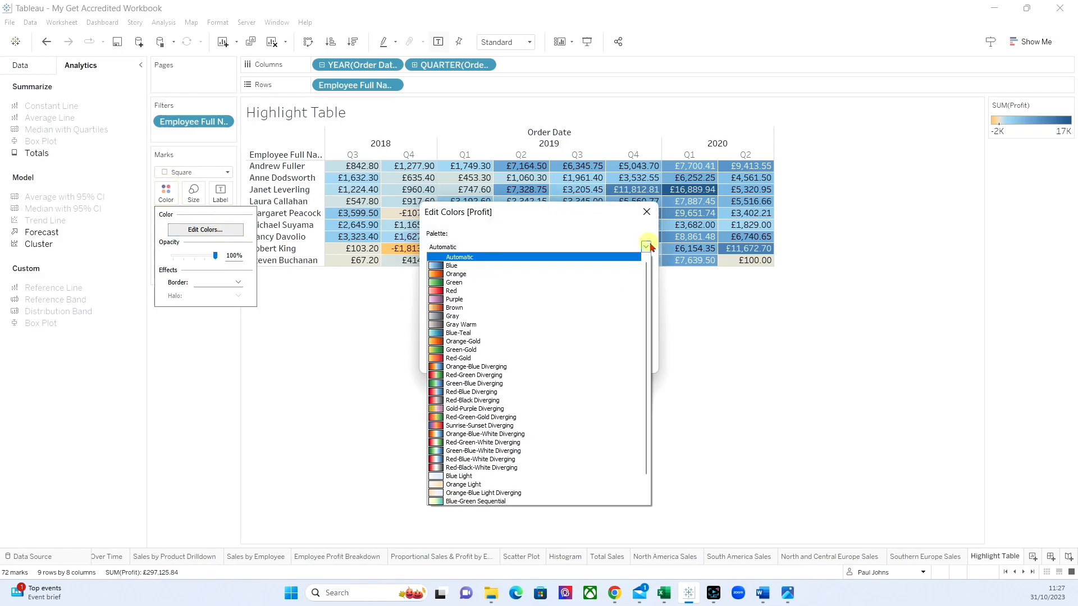
pyautogui.click(463, 401)
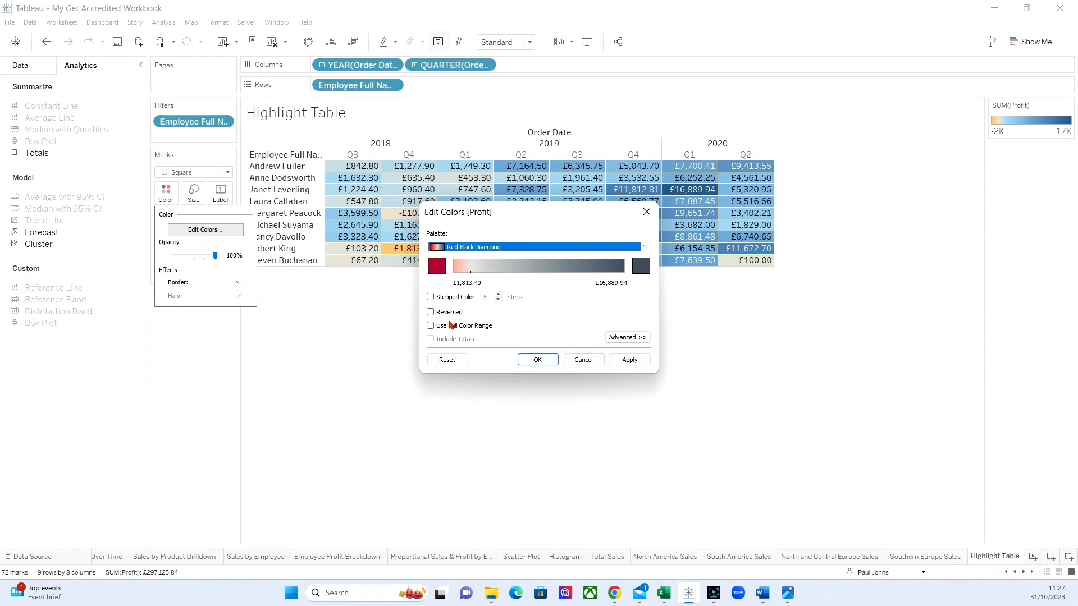
pyautogui.click(431, 326)
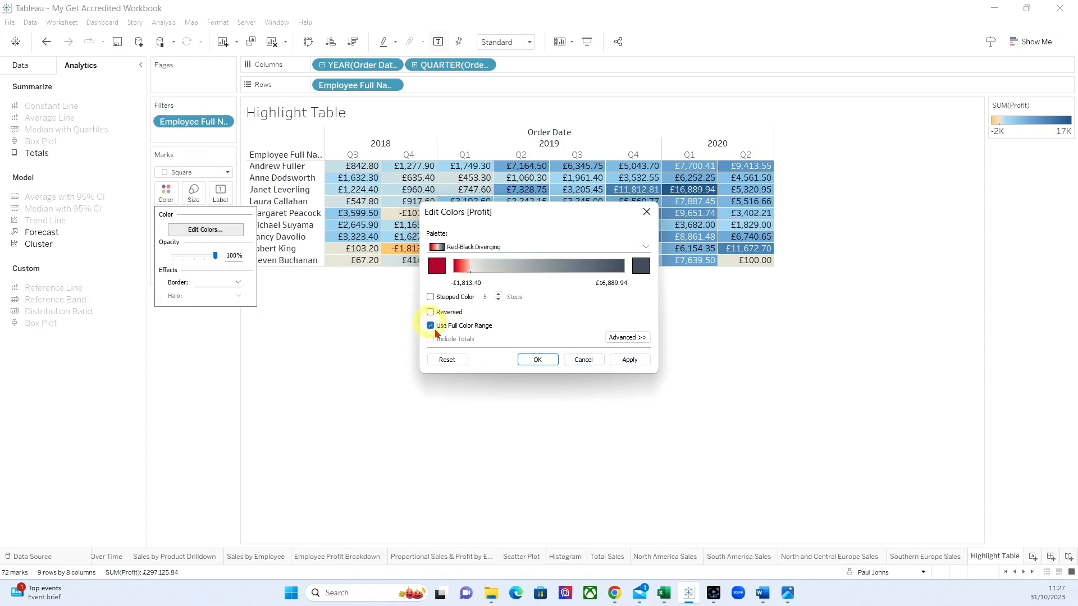
pyautogui.click(629, 360)
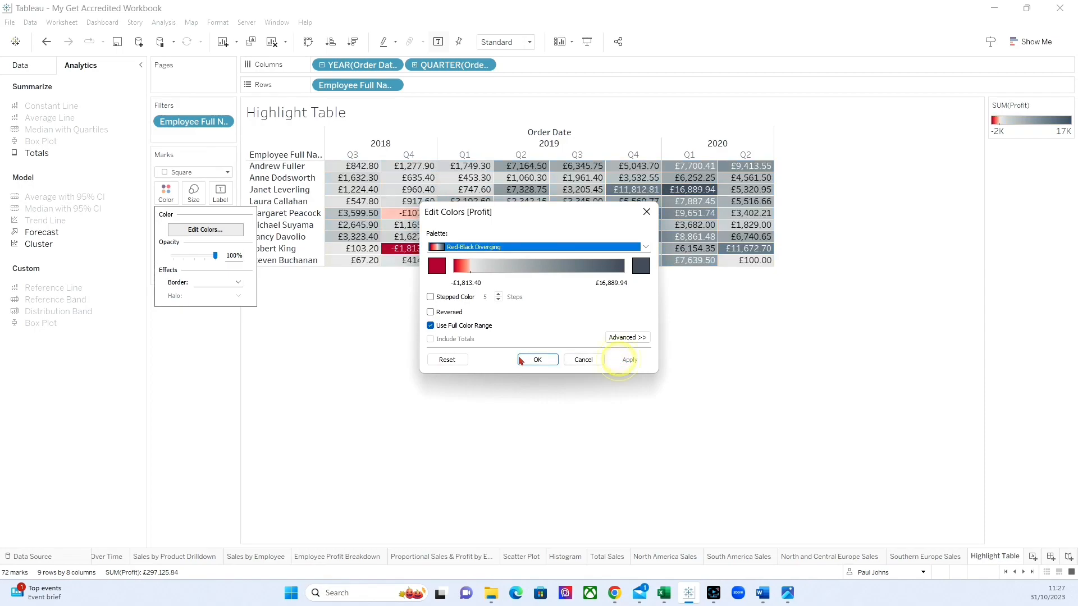
pyautogui.click(537, 360)
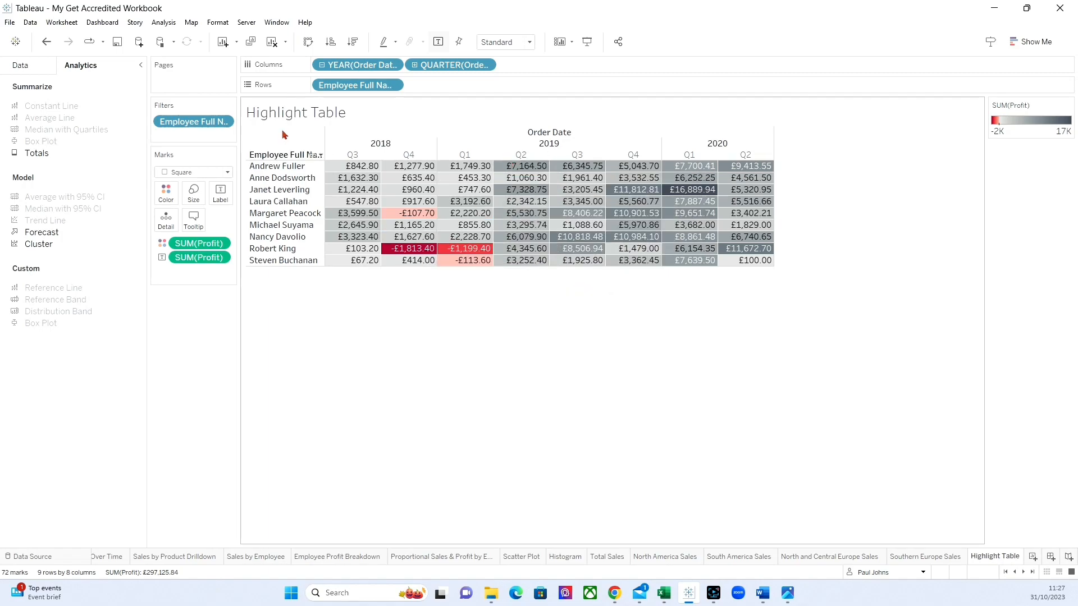
# Step: Hide the field labels for rows in the highlight table
pyautogui.rightClick(285, 157)
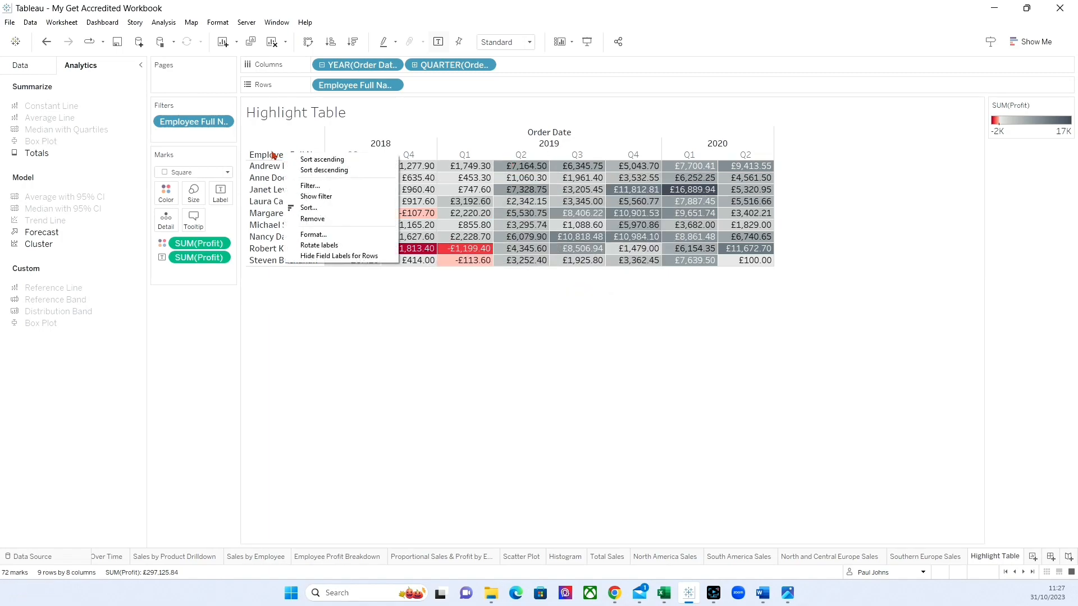
pyautogui.click(316, 256)
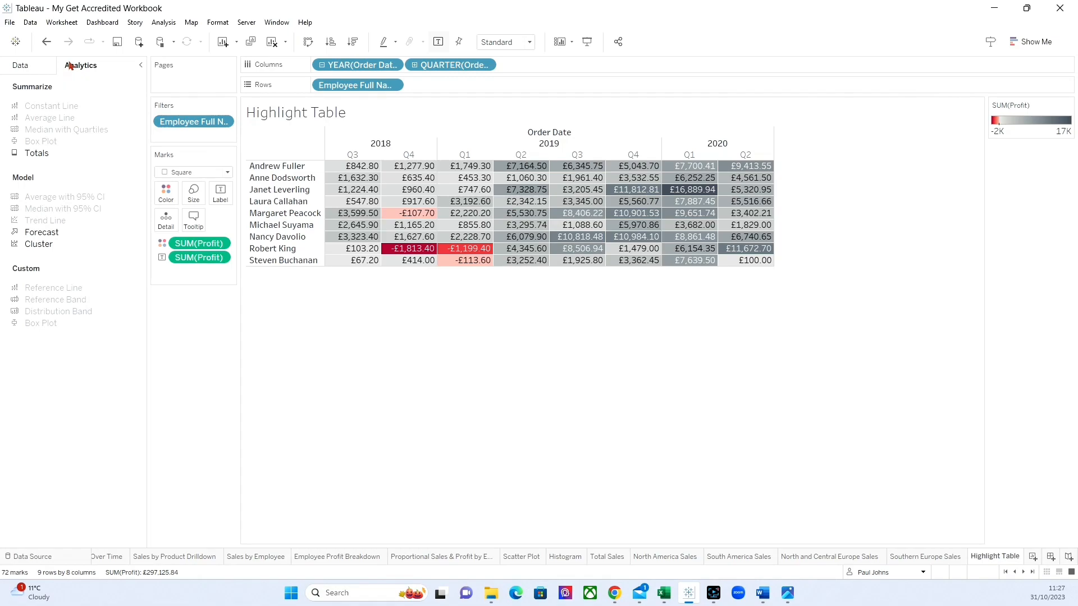
# Step: Add row grand totals to the highlight table and include totals in the profit colouring
pyautogui.moveTo(47, 153); pyautogui.dragTo(471, 150)
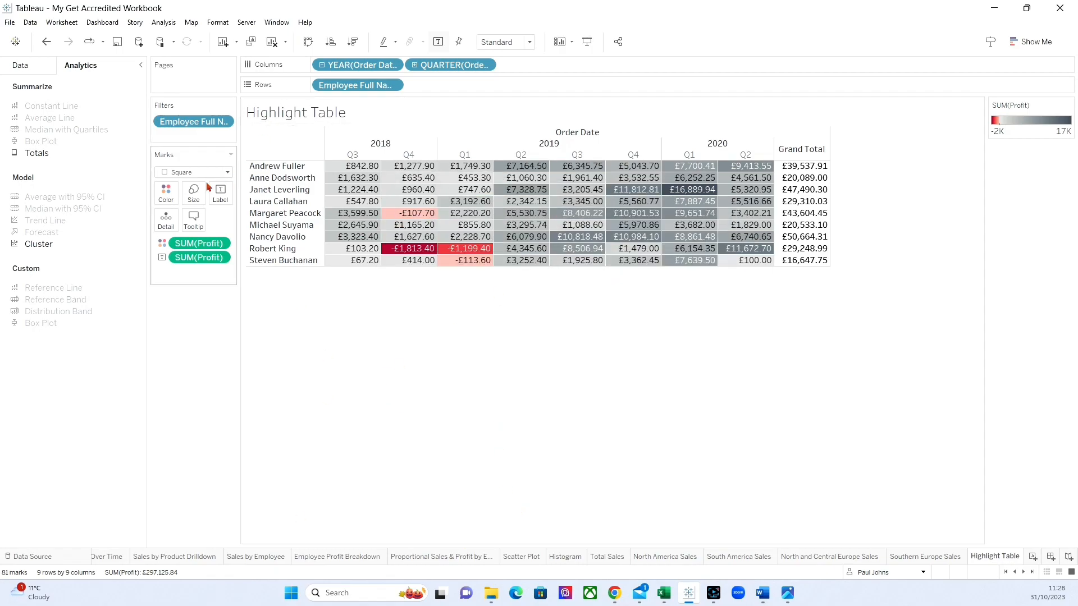
pyautogui.click(166, 192)
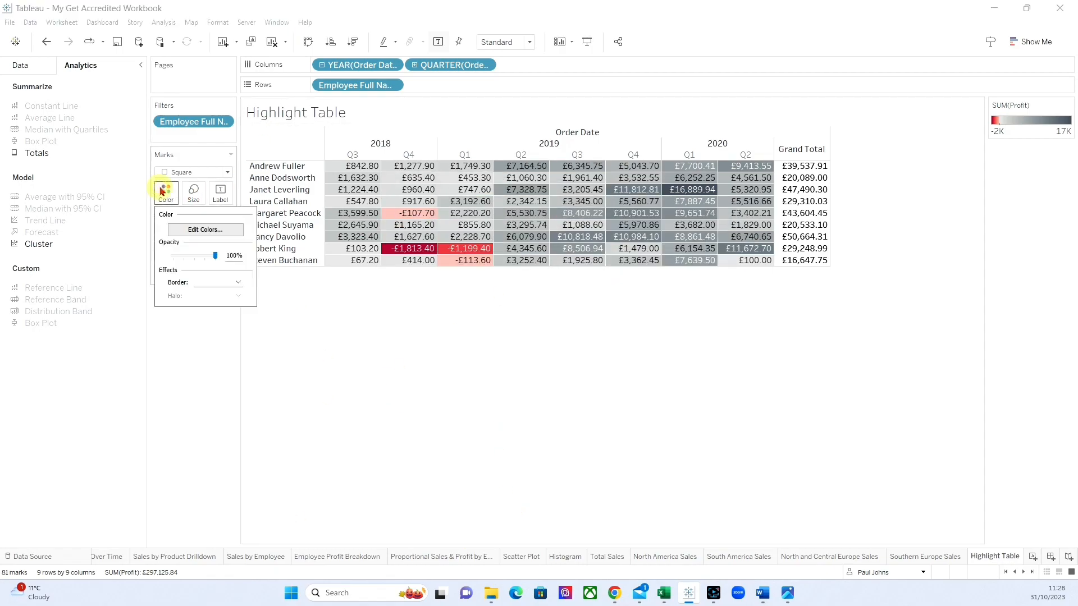
pyautogui.click(203, 229)
pyautogui.click(437, 340)
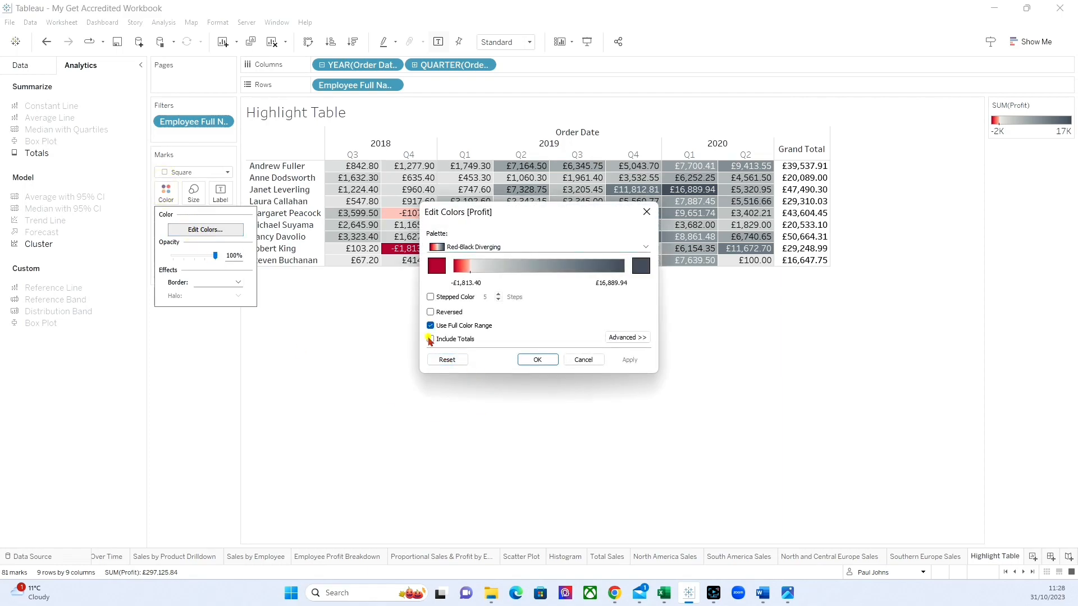
pyautogui.click(538, 360)
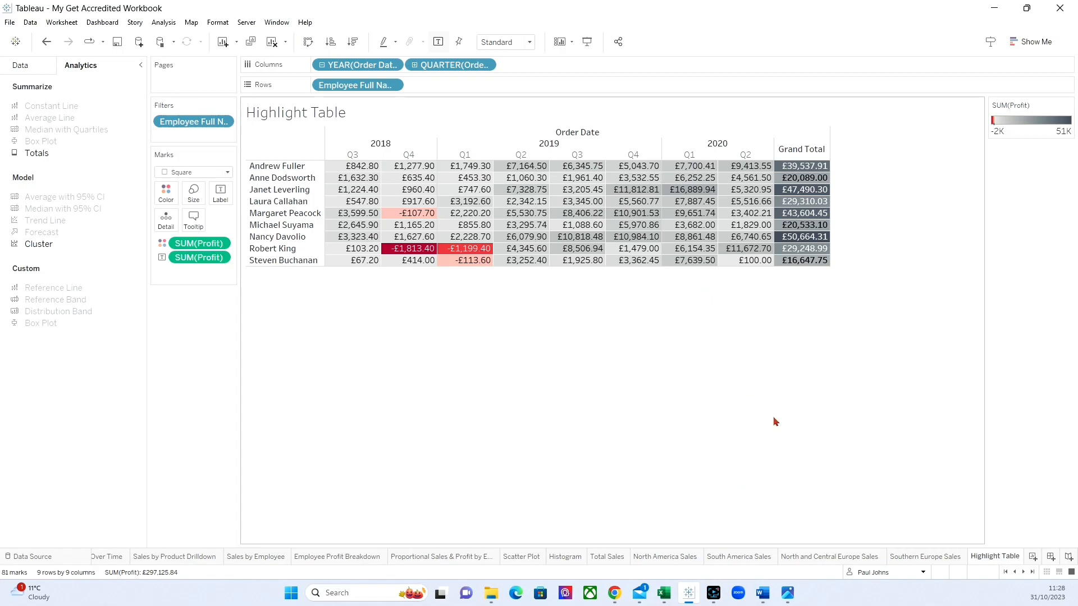
pyautogui.moveTo(805, 168)
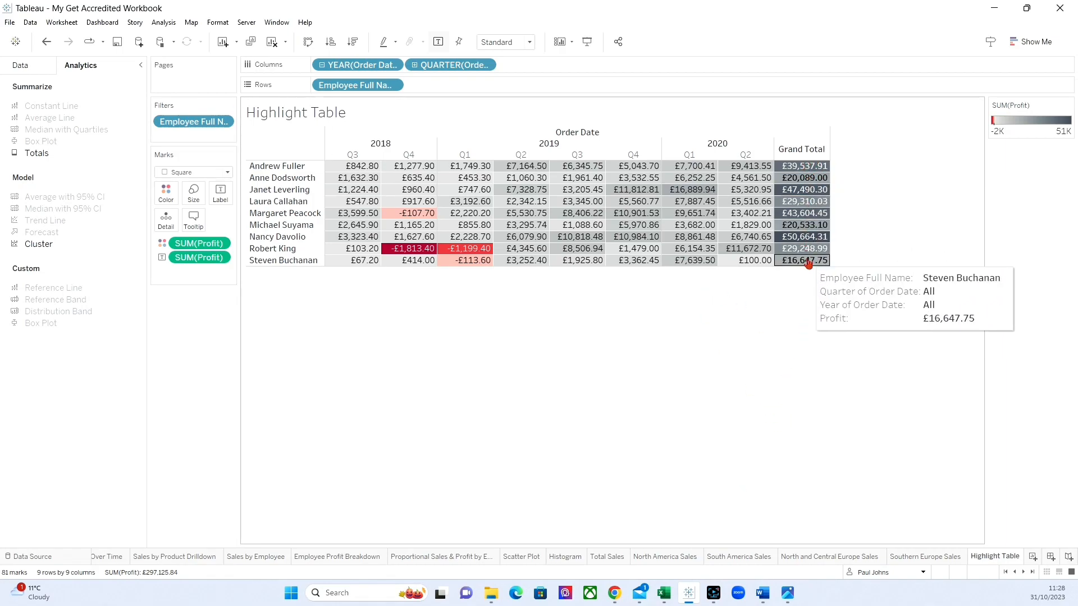
pyautogui.moveTo(805, 252)
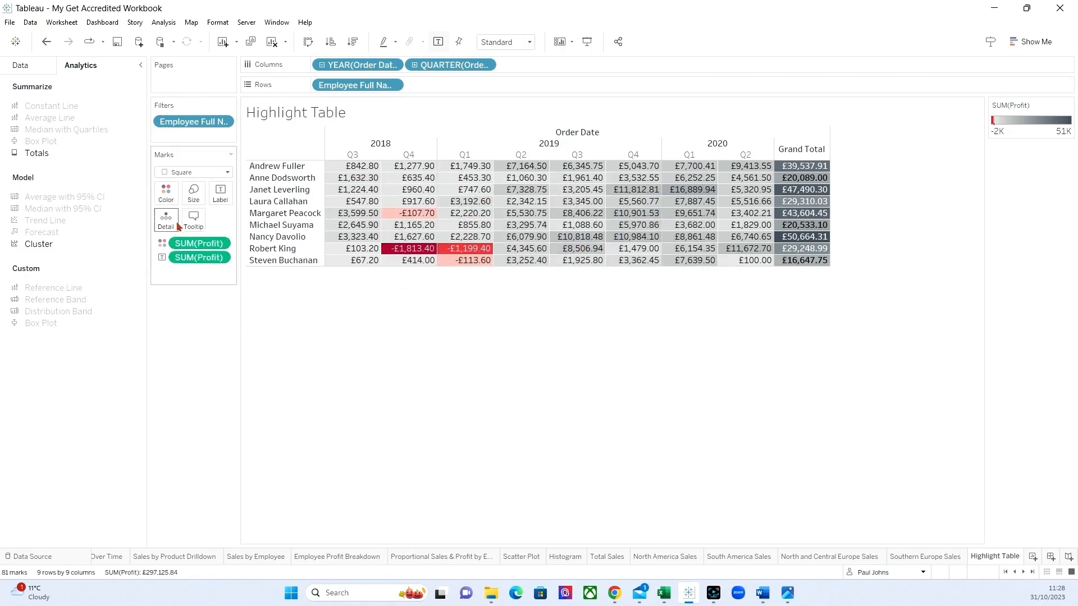
# Step: Exclude totals from the profit colouring
pyautogui.click(166, 193)
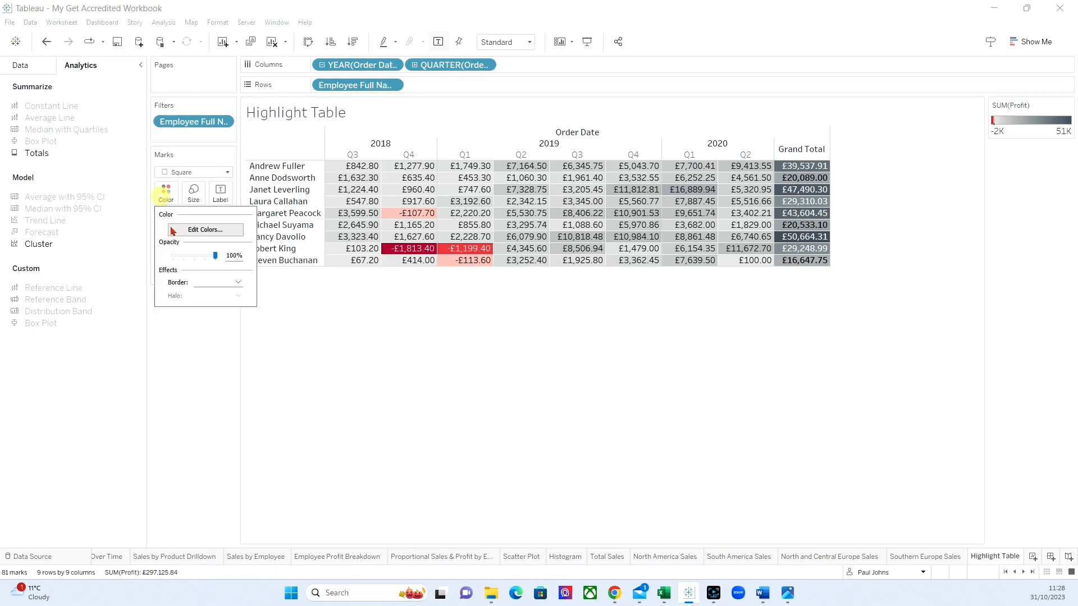
pyautogui.click(189, 229)
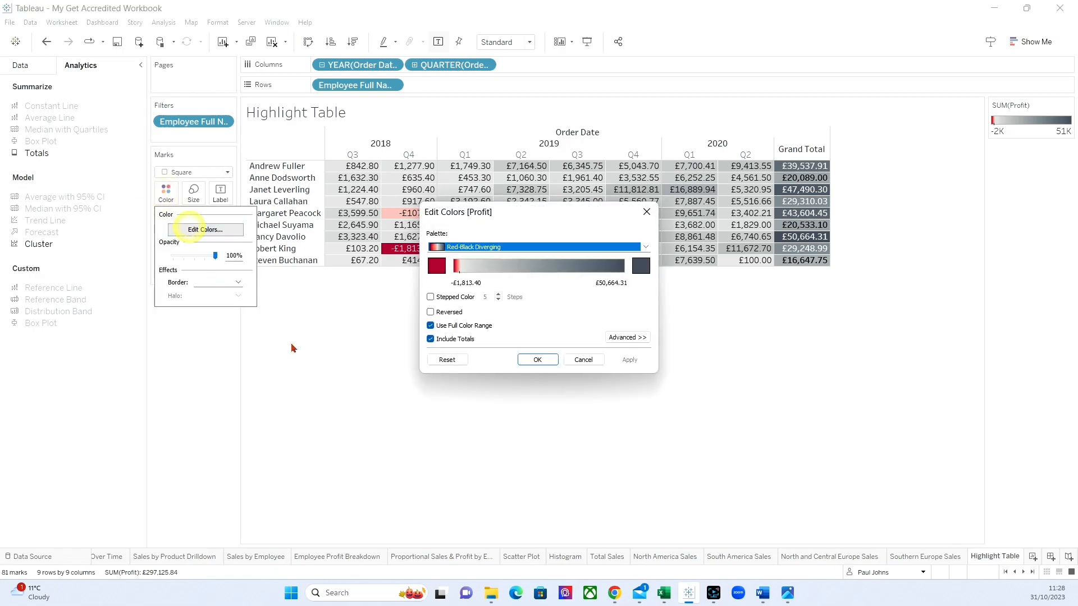
pyautogui.click(430, 340)
pyautogui.click(536, 360)
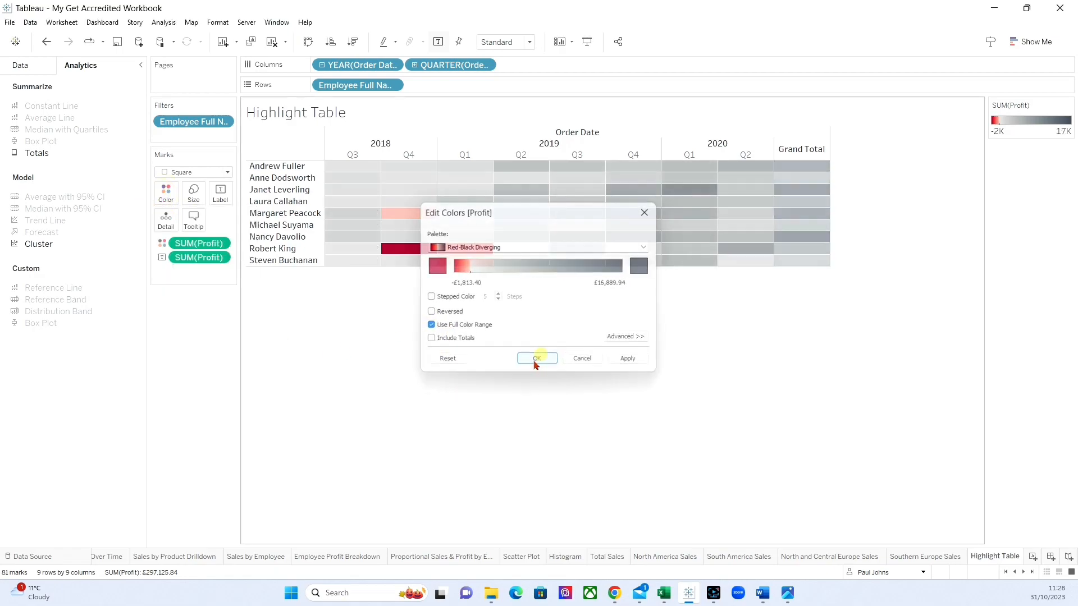
pyautogui.click(493, 411)
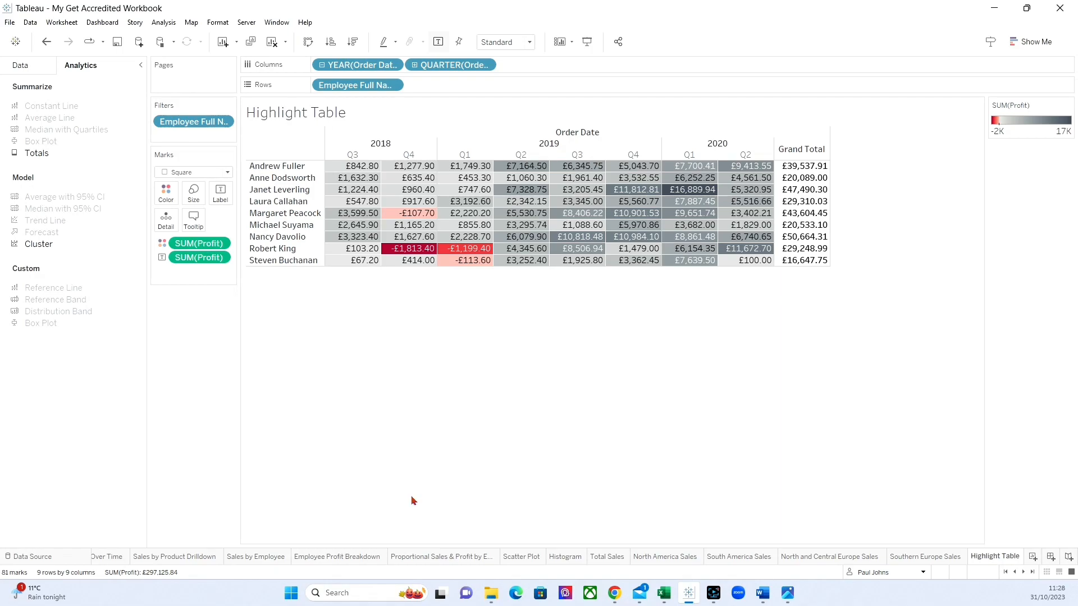
# Step: Turn off the row grand totals in the highlight table
pyautogui.click(168, 23)
pyautogui.moveTo(224, 123)
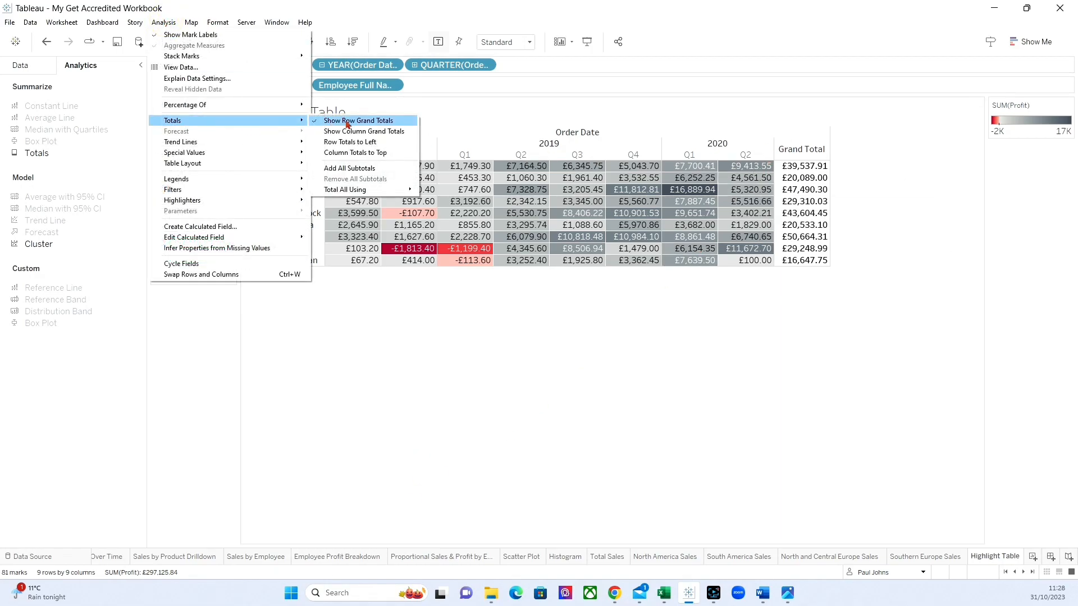
pyautogui.click(347, 121)
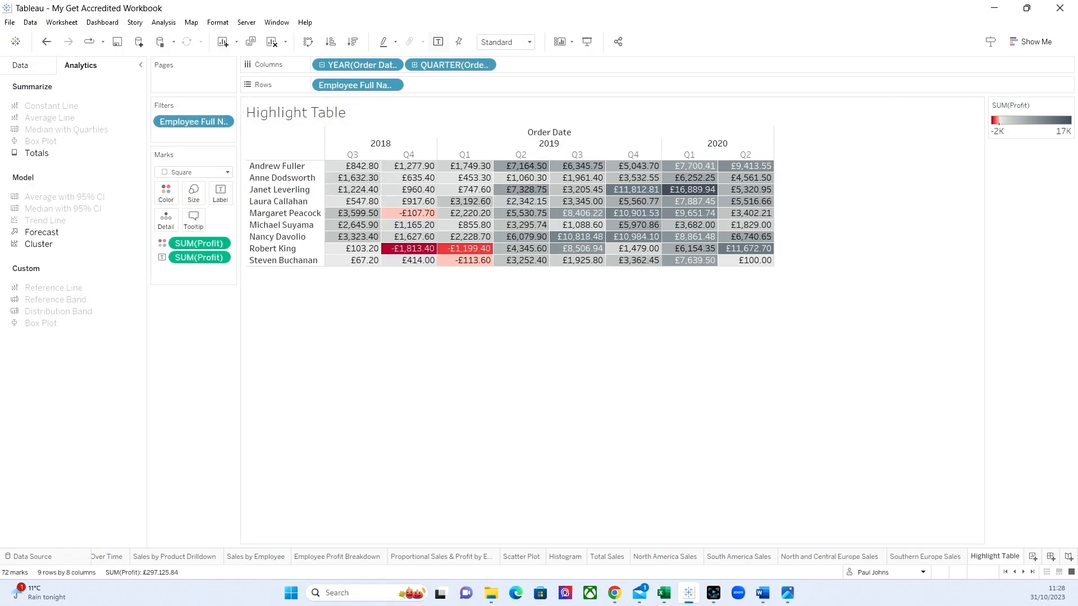
# Step: Fit the highlight table to Entire View
pyautogui.click(528, 42)
pyautogui.click(508, 83)
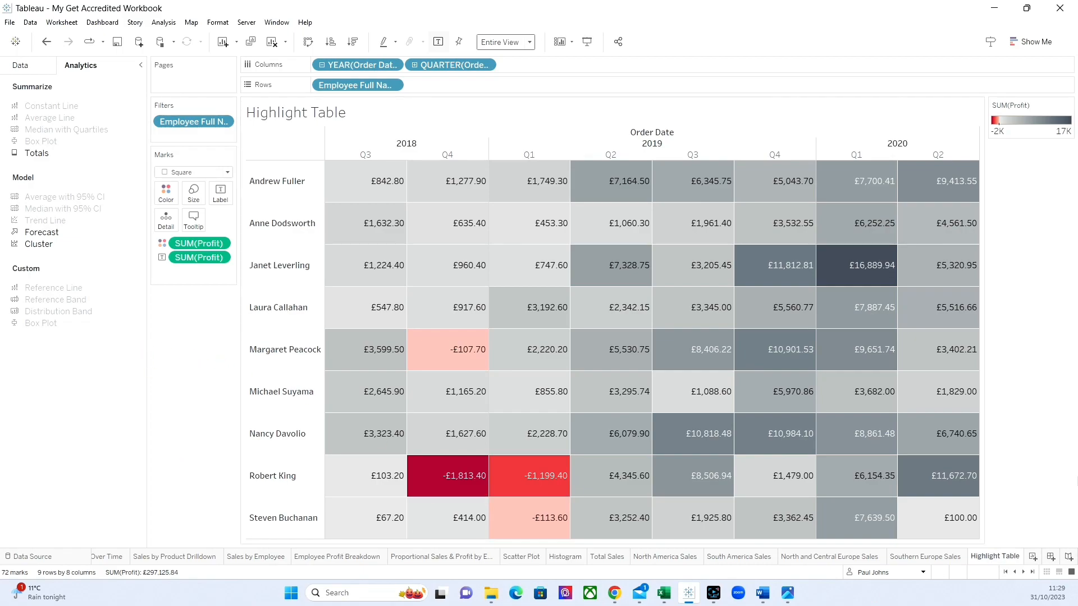
# Step: Add a new worksheet and name it Heat Map
pyautogui.click(1033, 557)
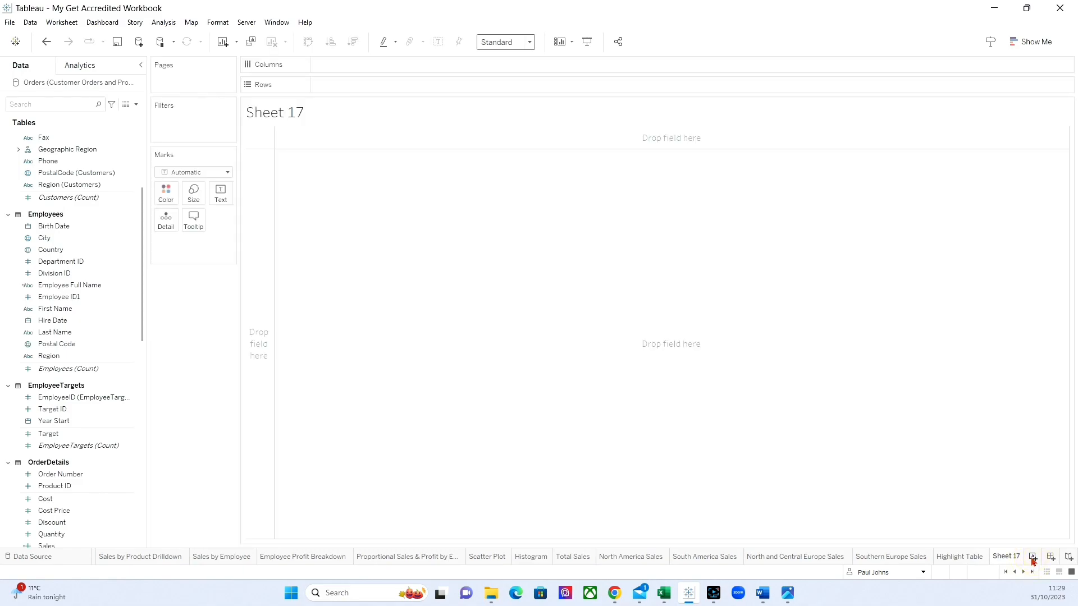
pyautogui.doubleClick(1009, 556)
pyautogui.write('Heat Map')
pyautogui.press('Return')
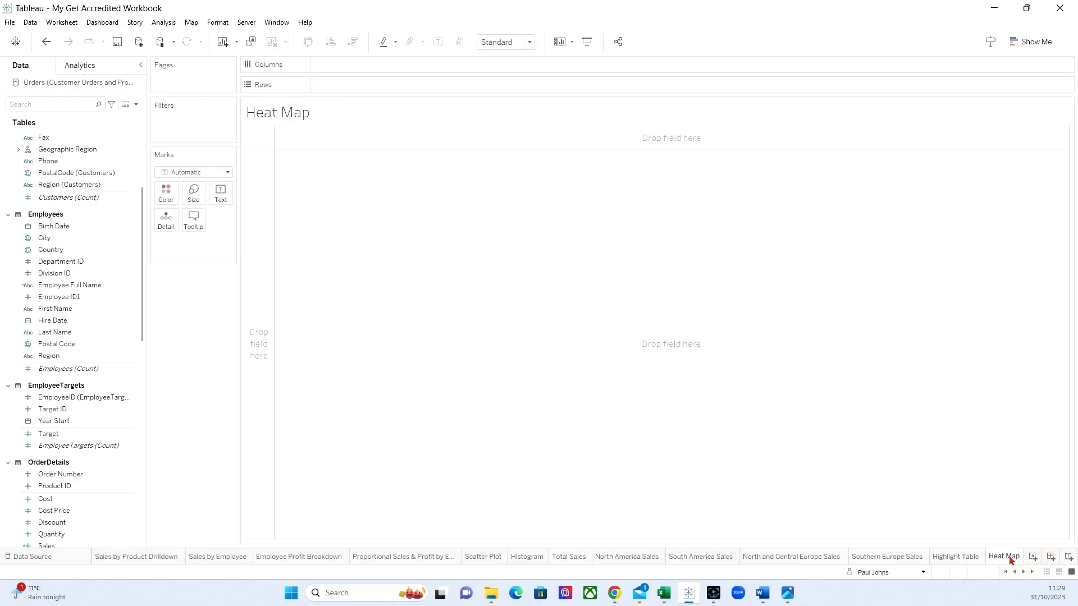
pyautogui.click(15, 536)
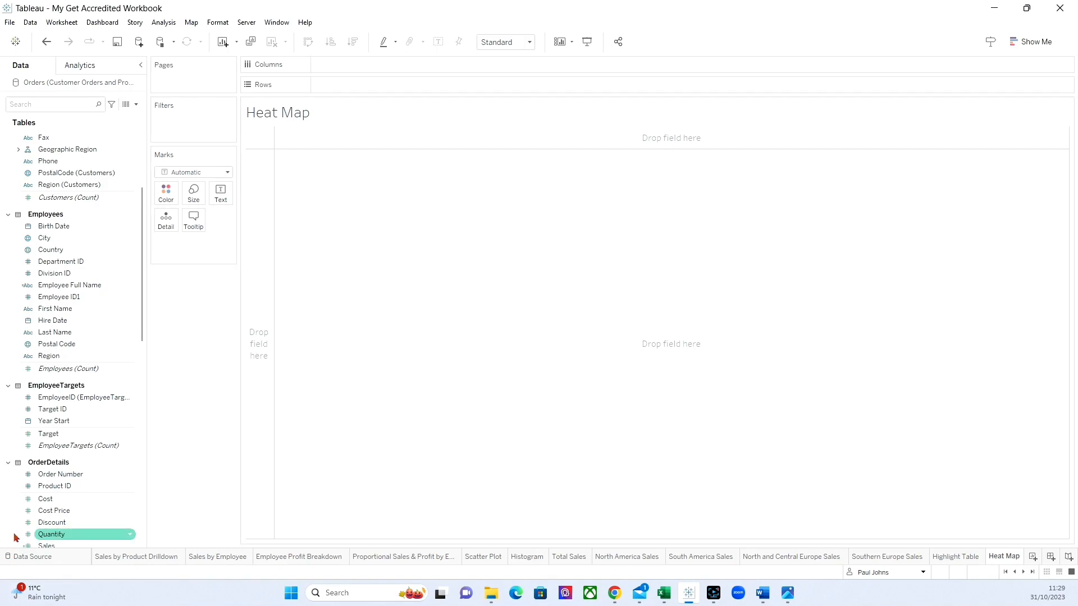
pyautogui.click(72, 449)
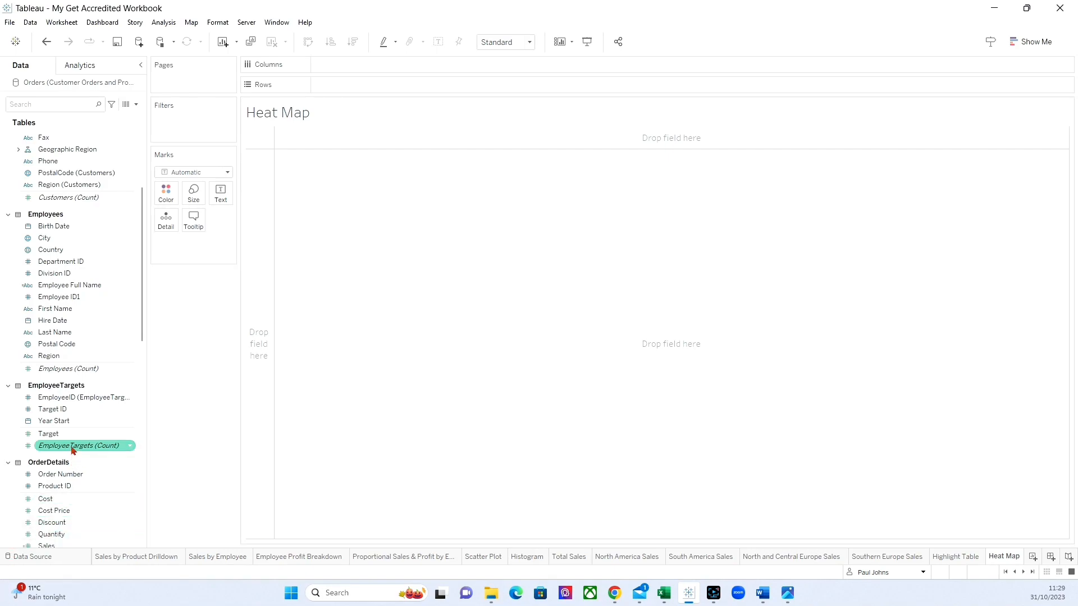
# Step: Size the heat map marks by the Sales measure from the OrderDetails table
pyautogui.scroll(3, 72, 449)
pyautogui.scroll(-6, 71, 444)
pyautogui.click(73, 412)
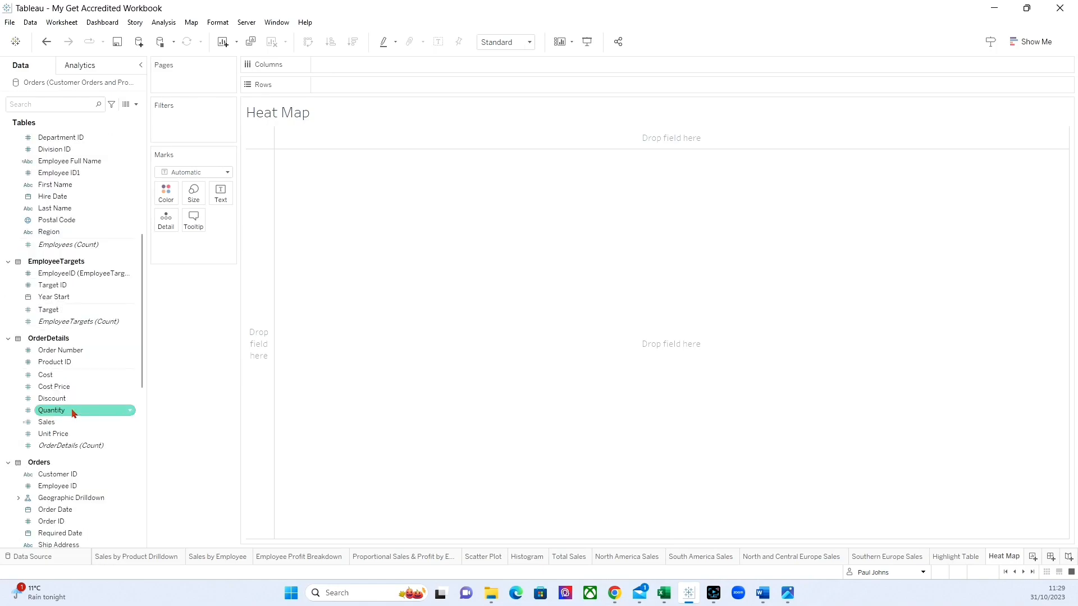
pyautogui.scroll(-3, 73, 413)
pyautogui.click(48, 298)
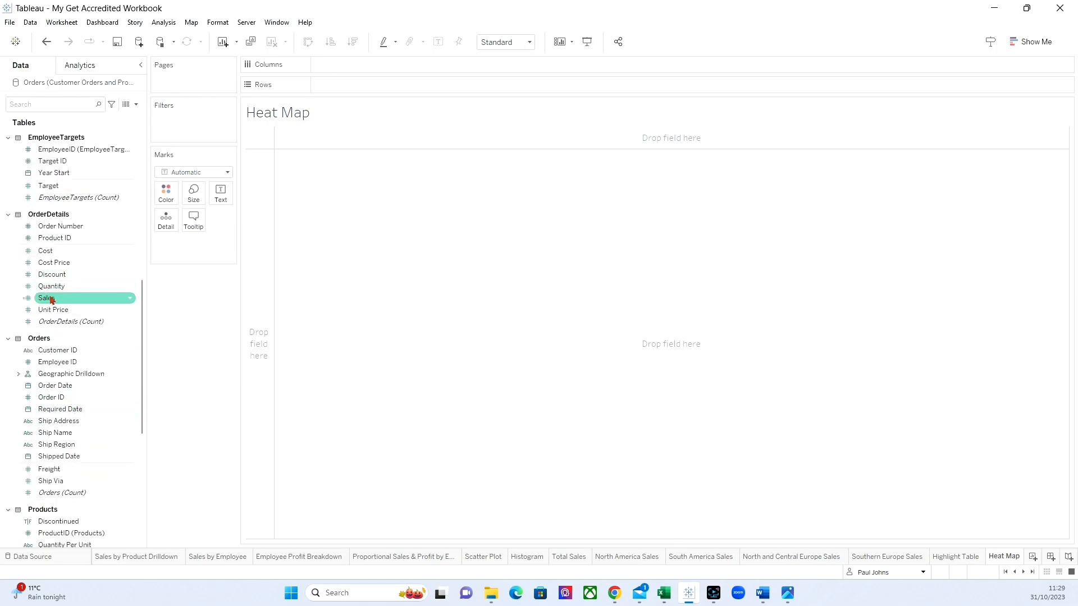
pyautogui.moveTo(50, 300); pyautogui.dragTo(184, 199)
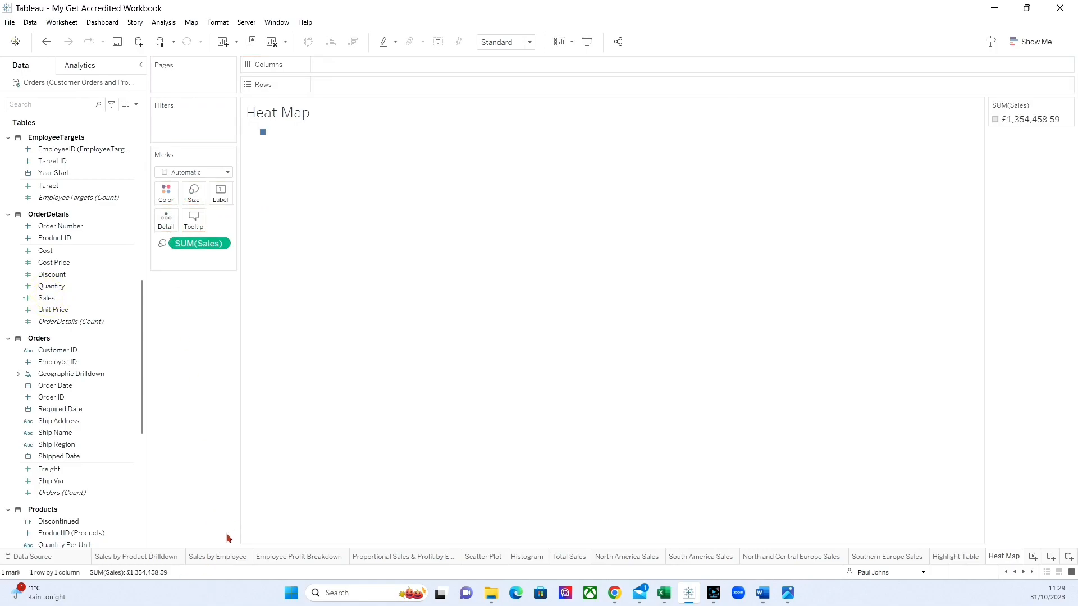
# Step: Colour the heat map marks by the Profit measure
pyautogui.click(74, 387)
pyautogui.scroll(-5, 77, 390)
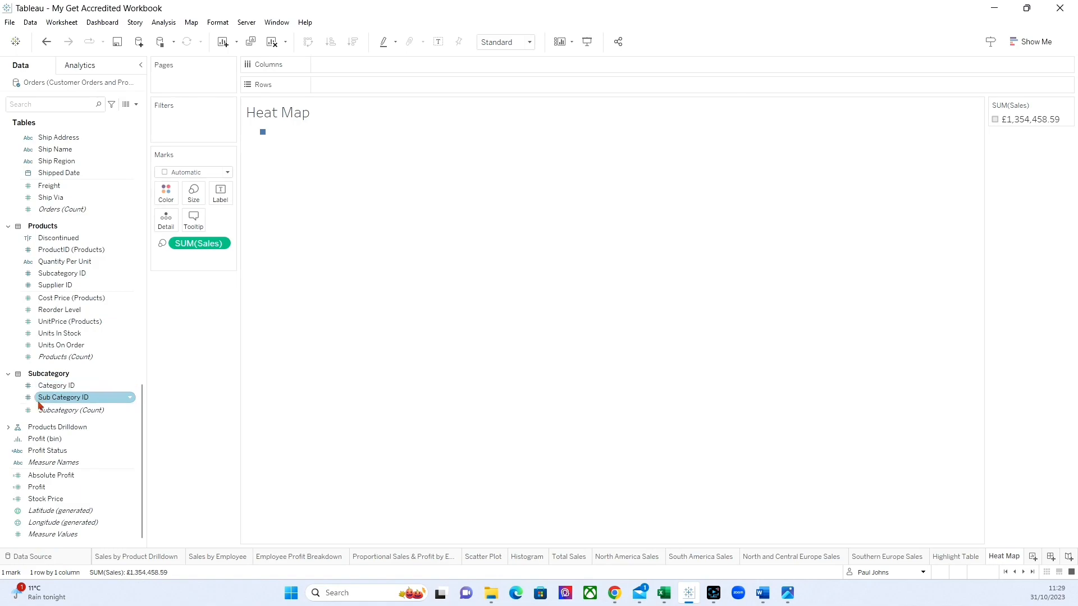
pyautogui.moveTo(44, 488); pyautogui.dragTo(165, 194)
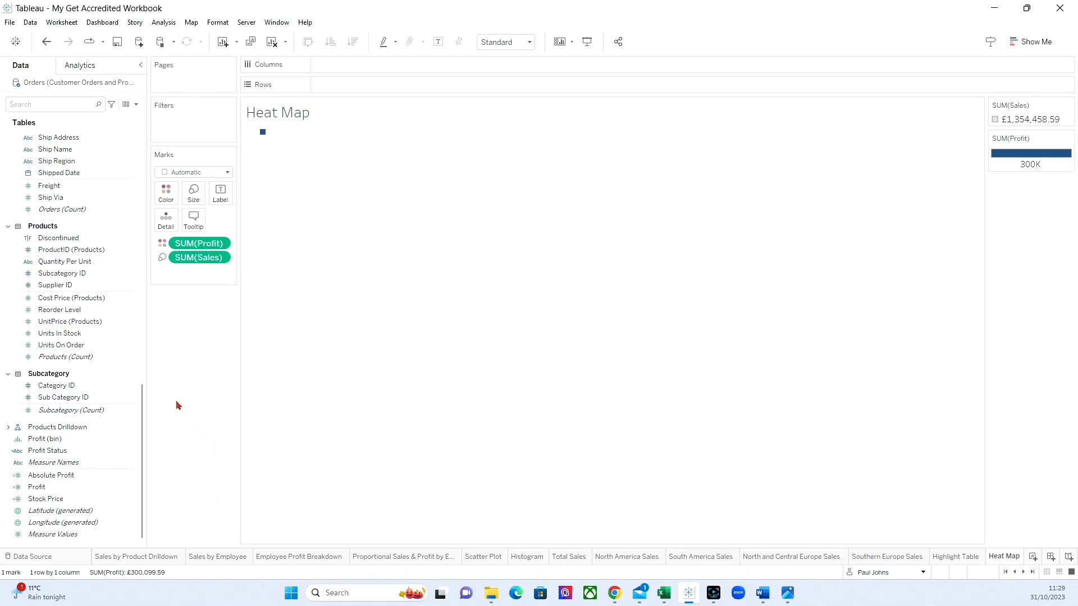
# Step: Break the view into columns by Order Date year and expand the years to show quarters
pyautogui.scroll(5, 75, 315)
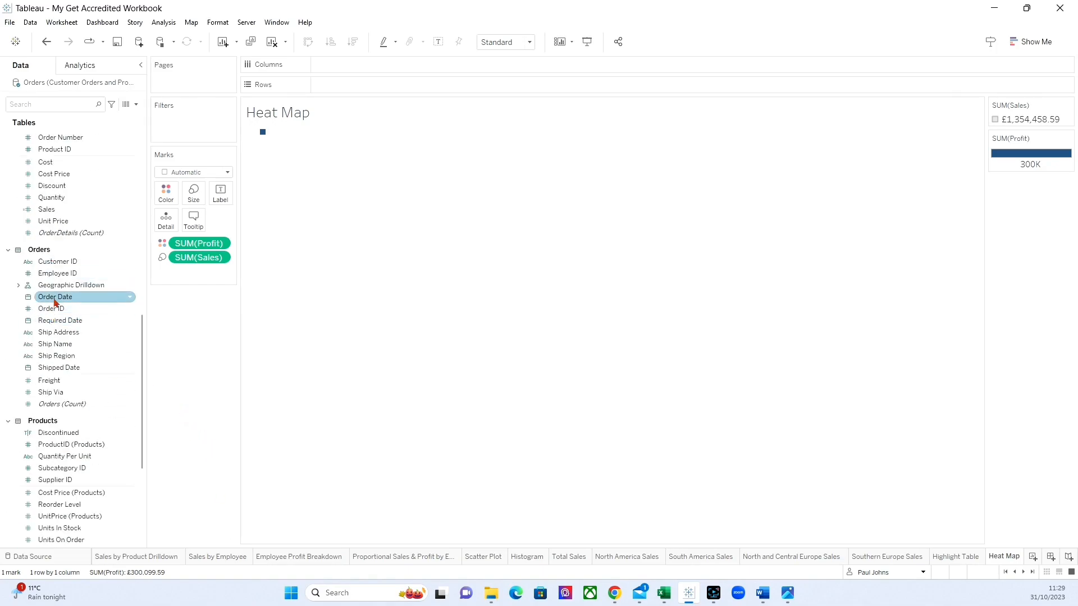
pyautogui.moveTo(53, 302); pyautogui.dragTo(331, 64)
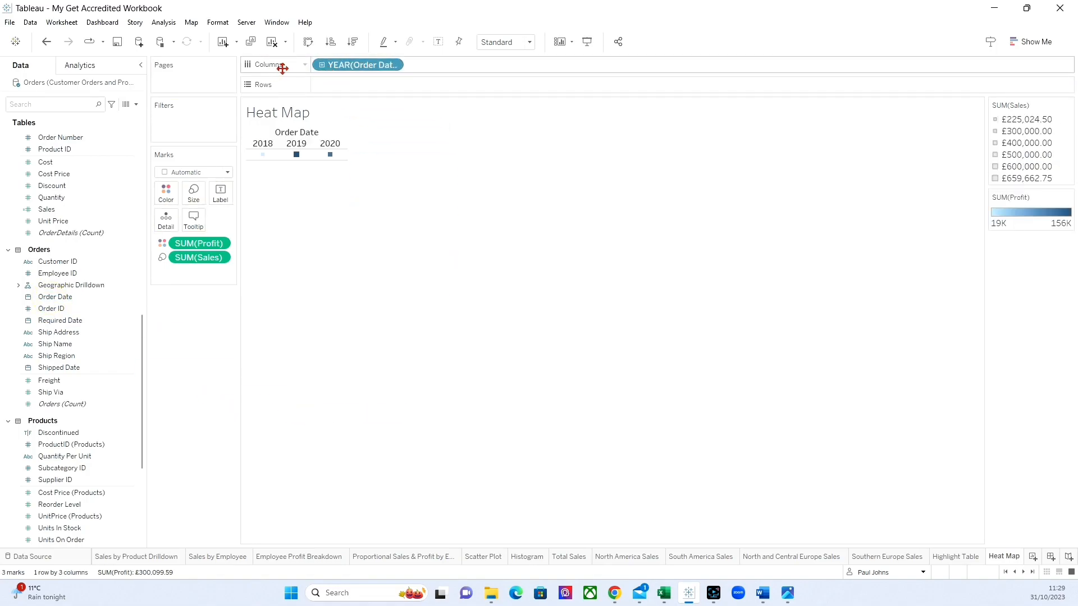
pyautogui.click(322, 65)
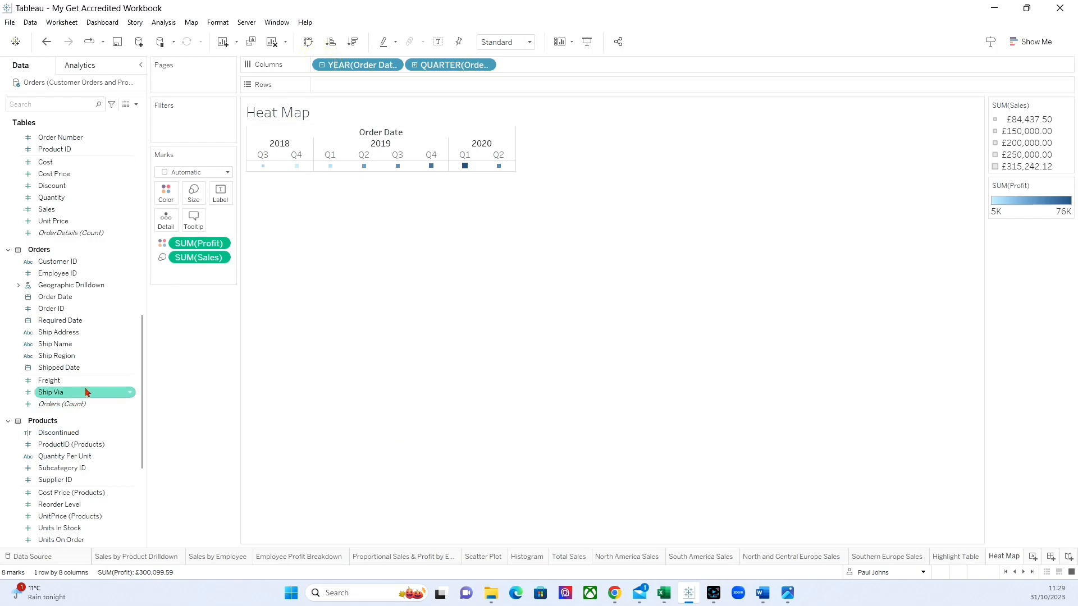
# Step: Add Category Name from the Products Drilldown hierarchy as the rows of the heat map
pyautogui.scroll(-5, 76, 396)
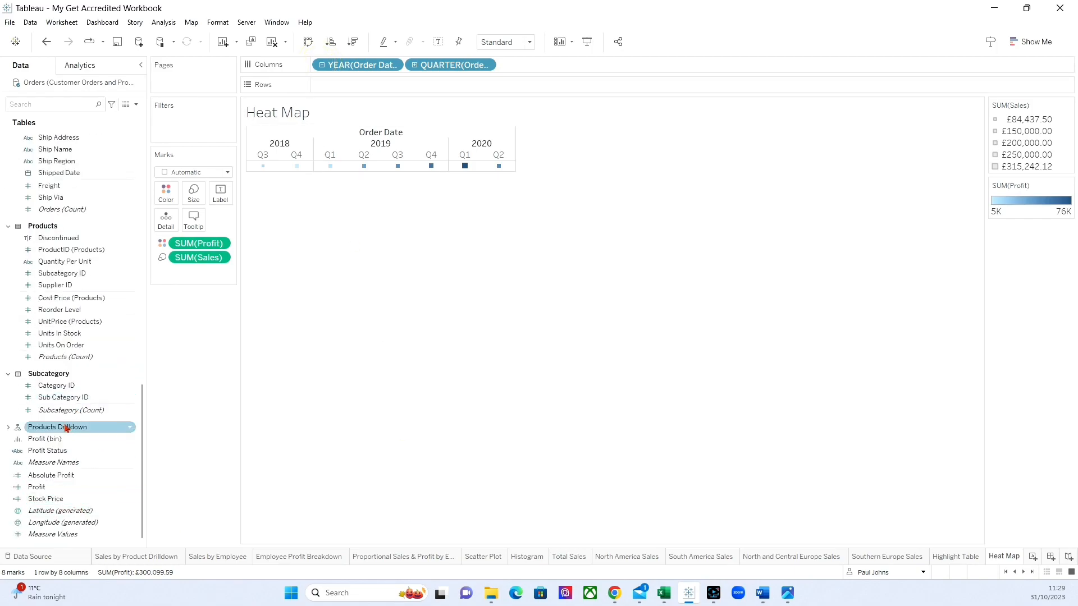
pyautogui.click(8, 429)
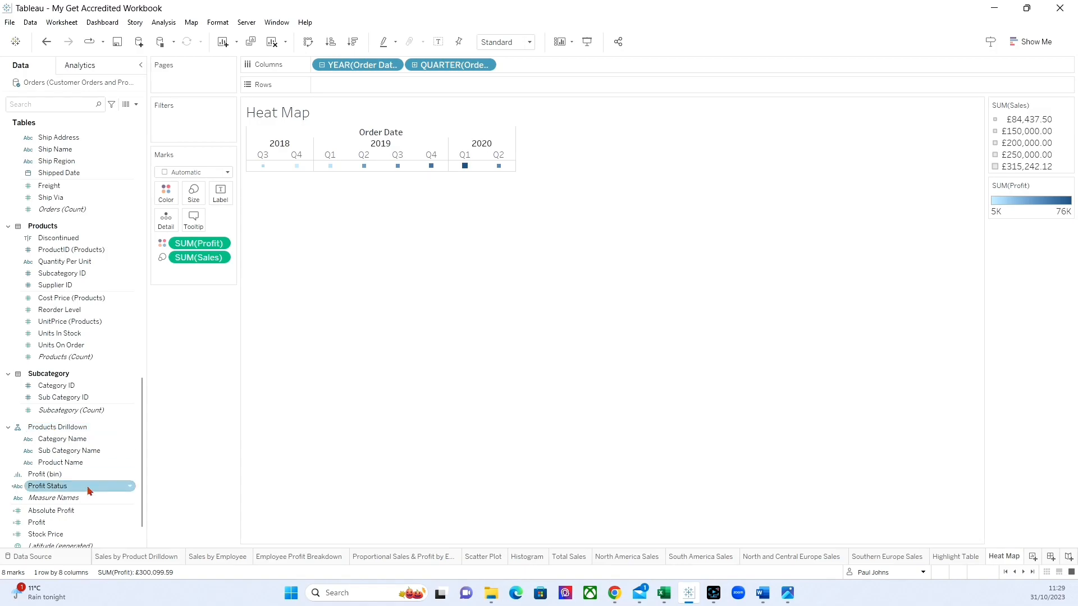
pyautogui.moveTo(59, 444); pyautogui.dragTo(349, 91)
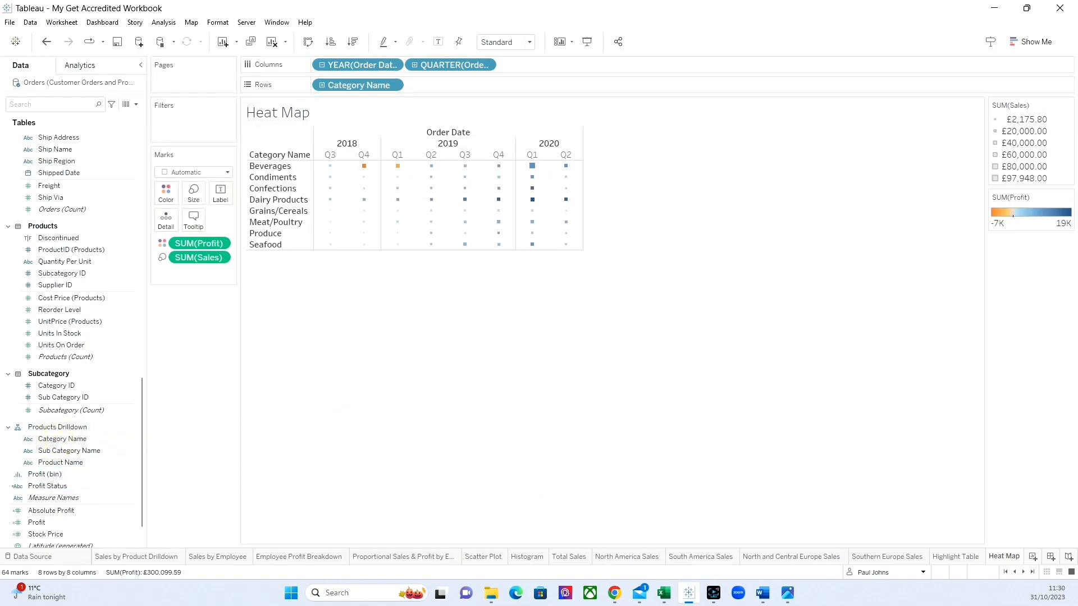
# Step: Fit the heat map to Entire View and enlarge its square marks to slightly above medium size
pyautogui.click(528, 43)
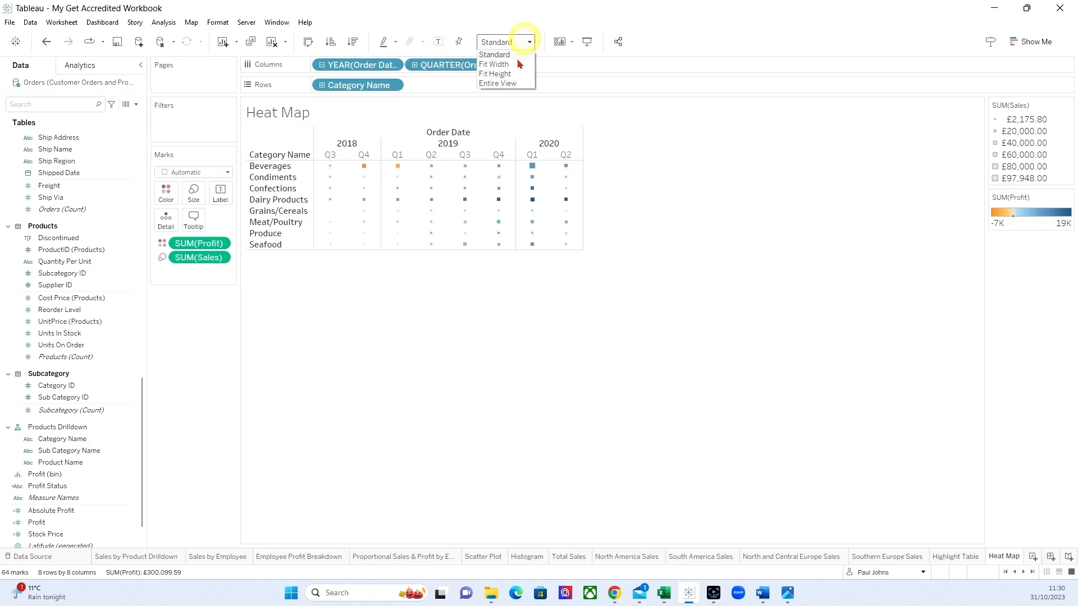
pyautogui.click(515, 84)
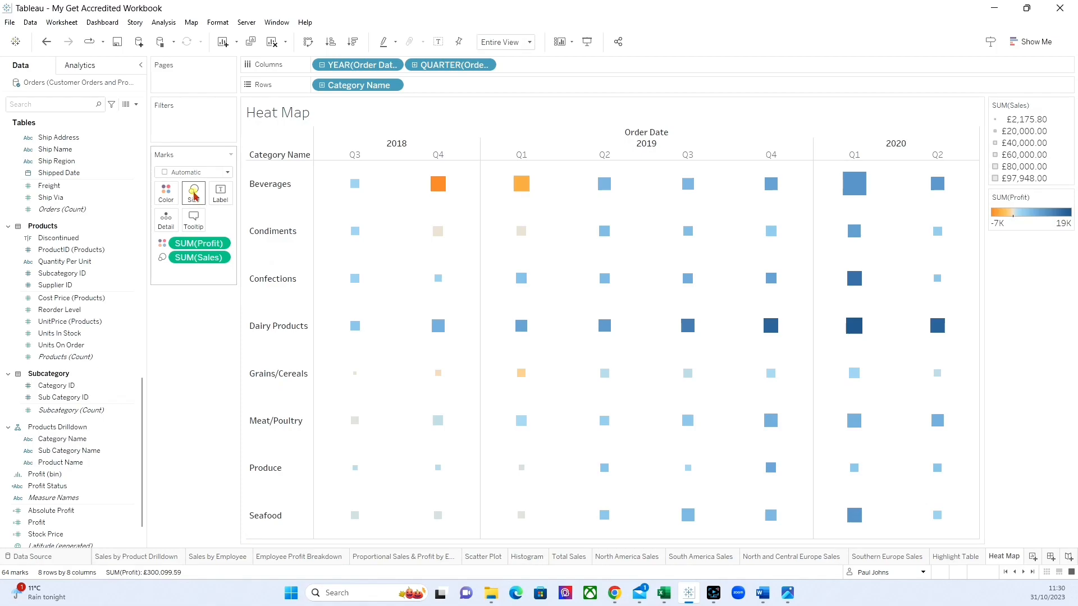
pyautogui.click(194, 193)
pyautogui.moveTo(232, 224); pyautogui.dragTo(239, 222)
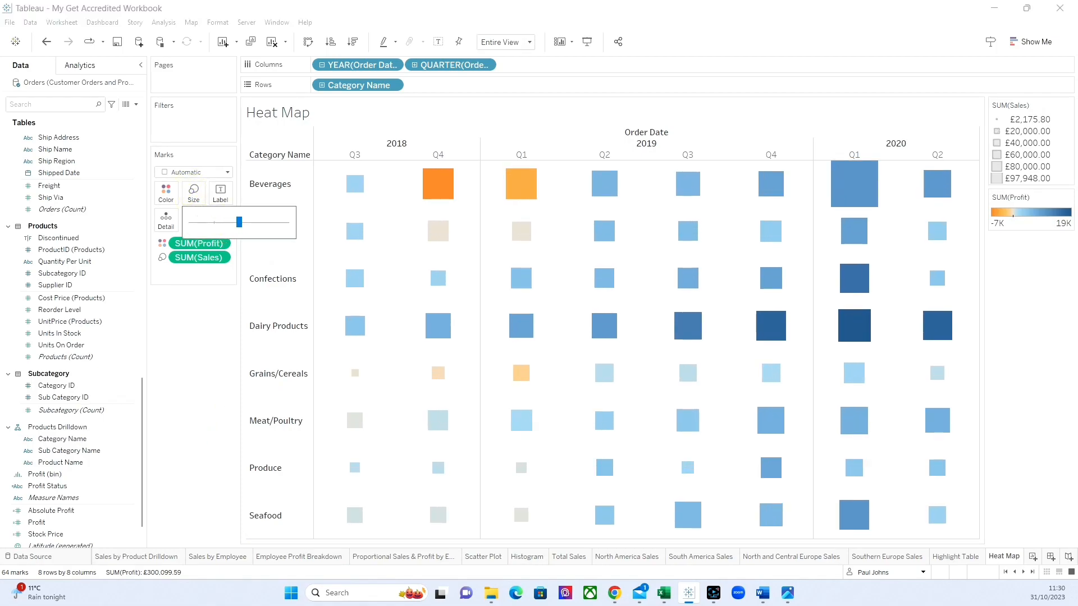
# Step: Hide the Category Name and Order Date field labels for rows and columns
pyautogui.rightClick(278, 155)
pyautogui.click(306, 253)
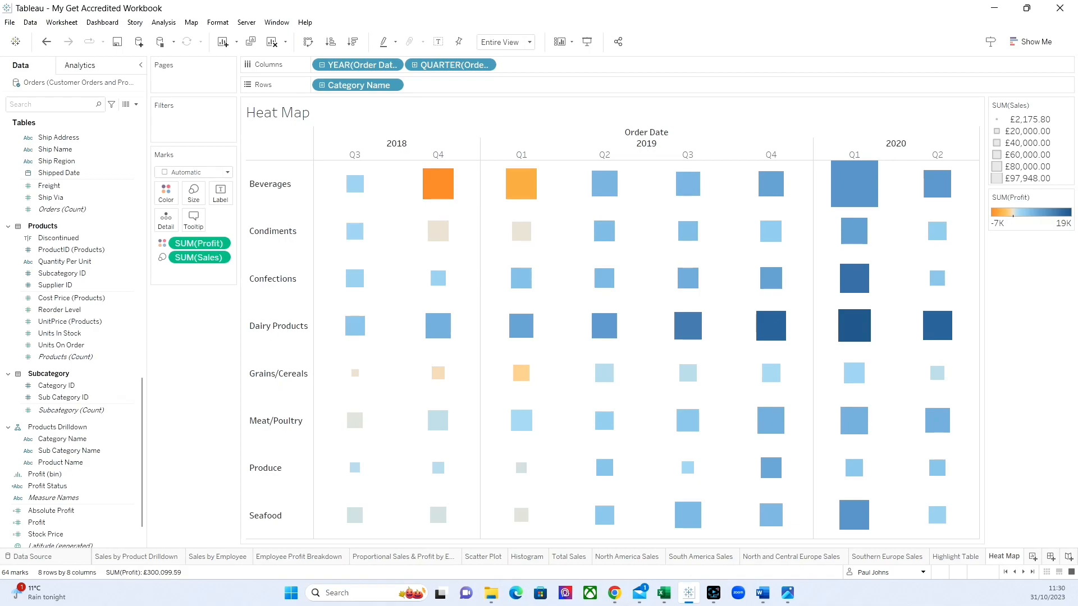
pyautogui.rightClick(655, 134)
pyautogui.click(671, 173)
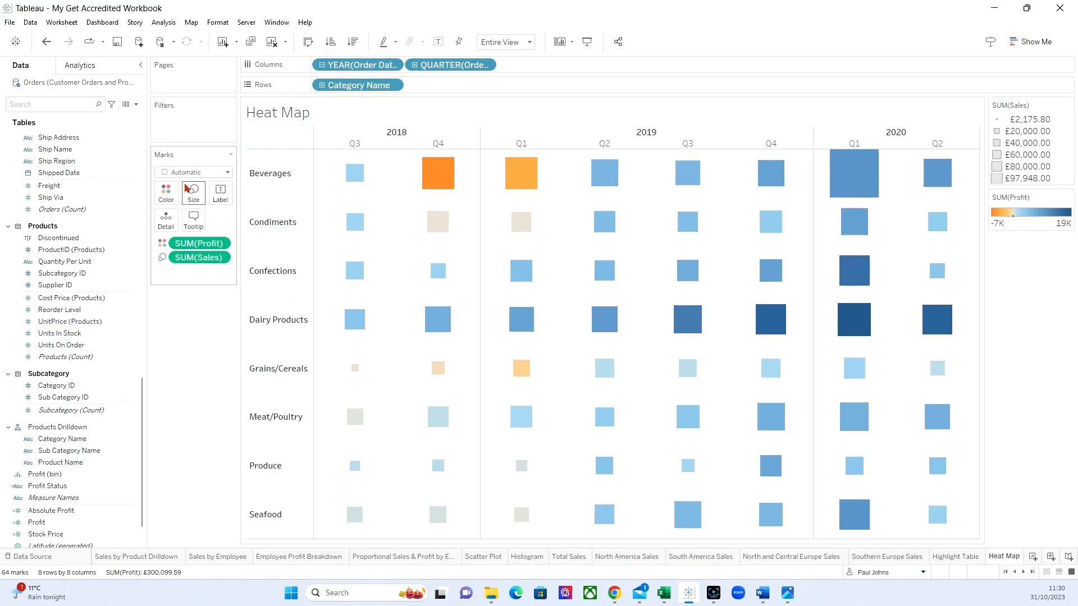
# Step: Apply the Red-Black Diverging palette to Profit using the full color range, and save the workbook
pyautogui.click(165, 192)
pyautogui.click(195, 236)
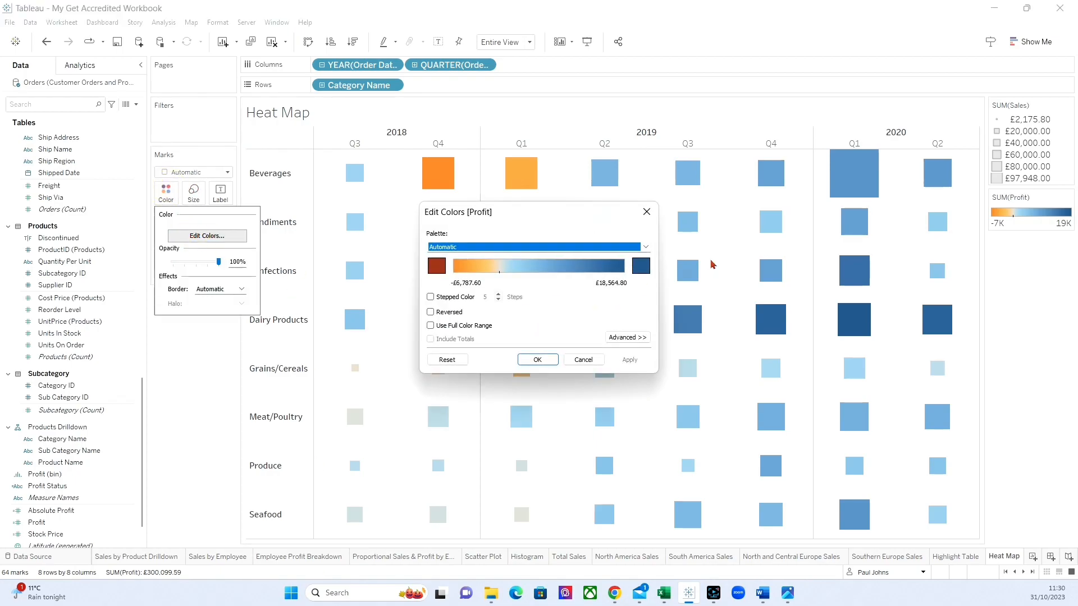
pyautogui.click(645, 246)
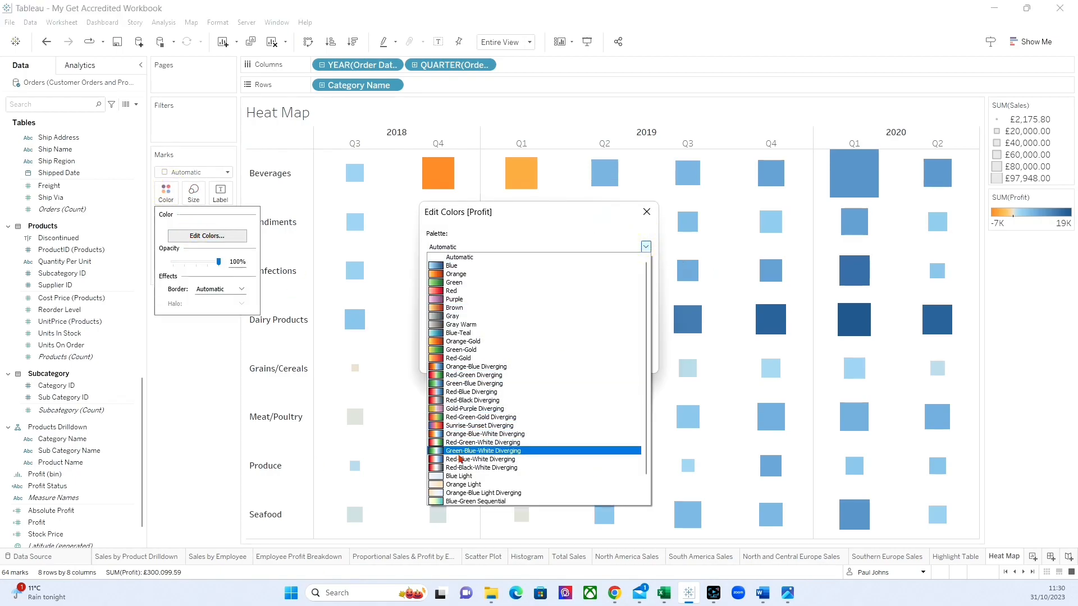
pyautogui.click(455, 400)
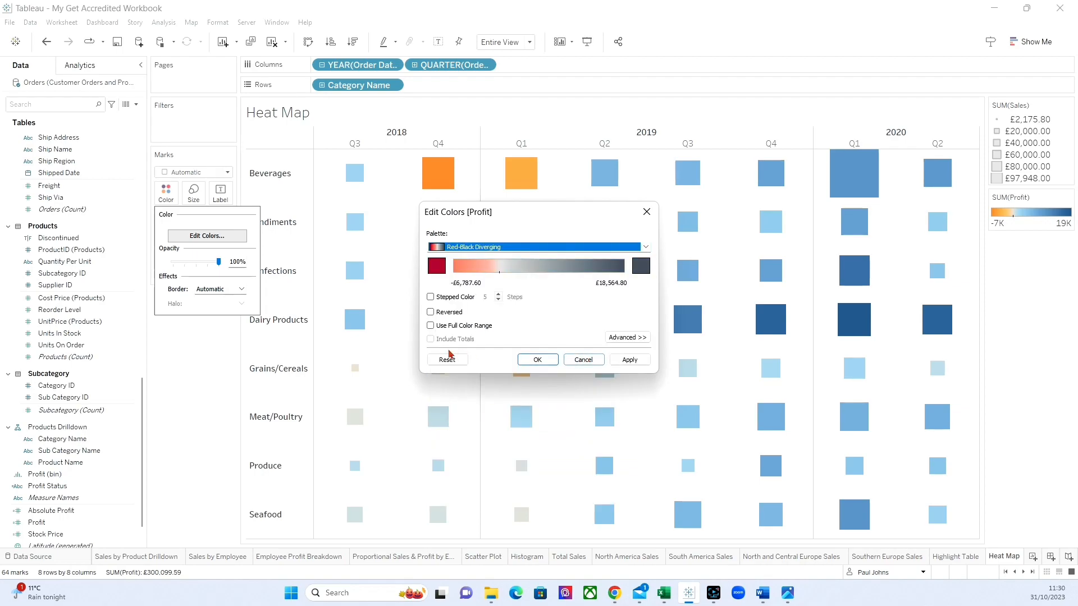
pyautogui.click(430, 326)
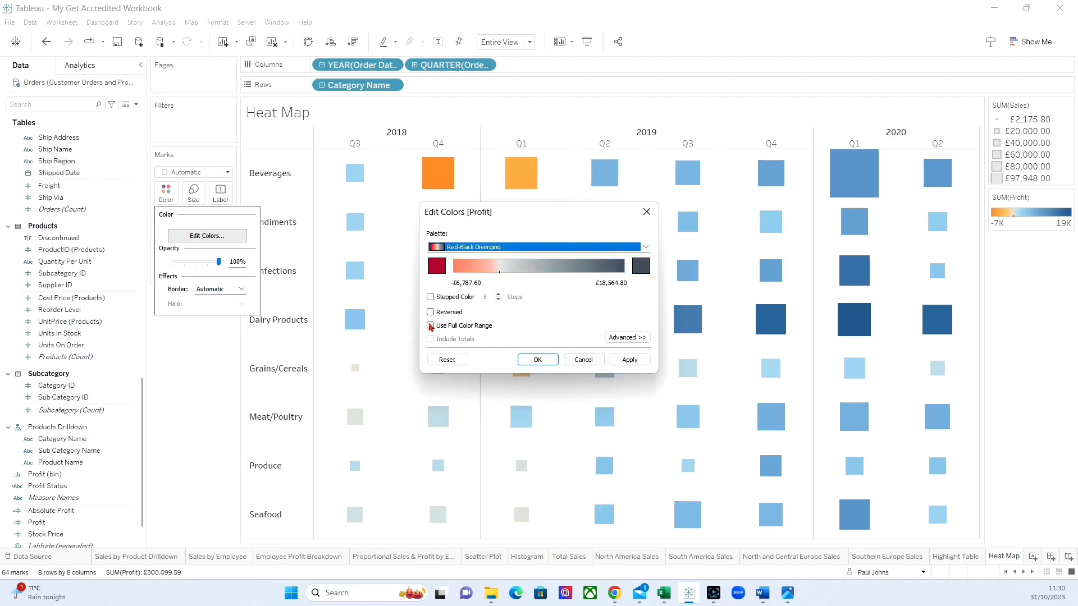
pyautogui.click(629, 359)
pyautogui.click(536, 358)
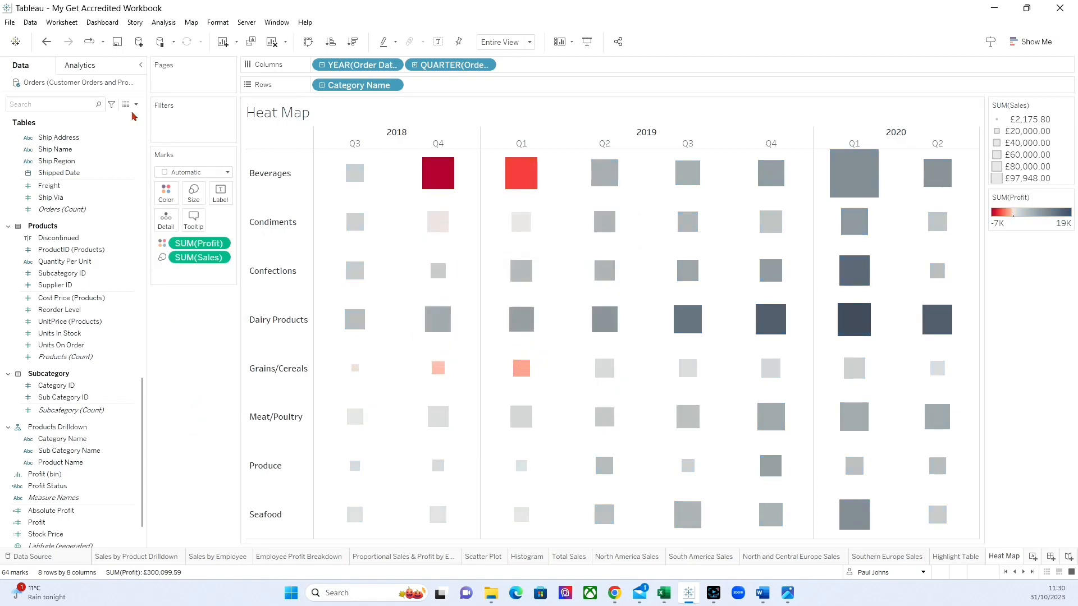
pyautogui.click(117, 42)
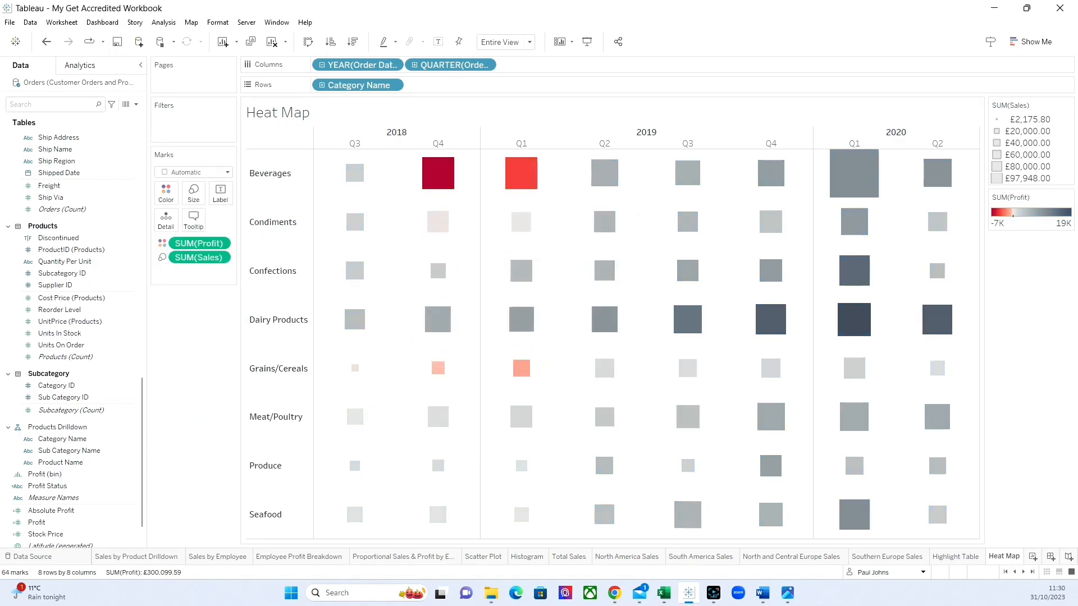